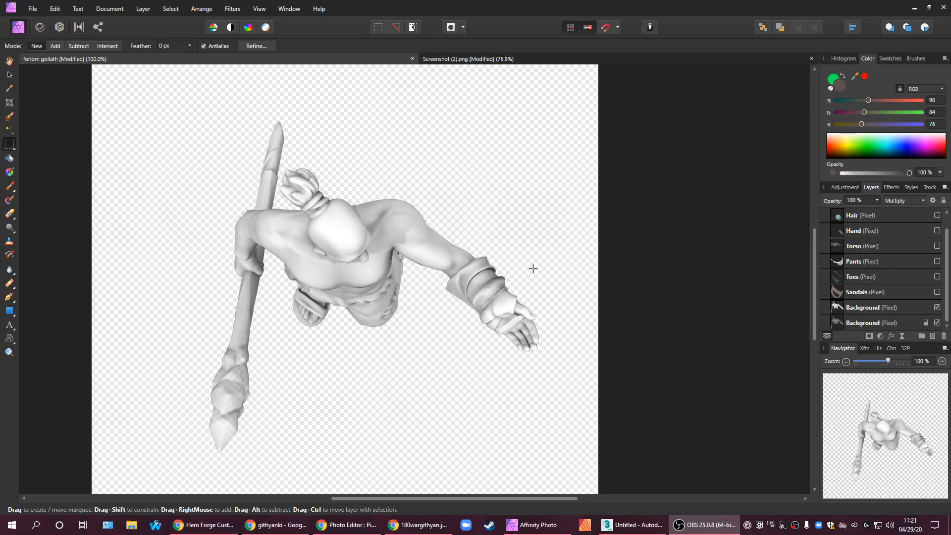
- Make the Sandals, Toes, Pants and Torso colour layers visible over the greyscale figure
{"action": "left_click", "coordinate": [916, 291]}
{"action": "left_click", "coordinate": [937, 293]}
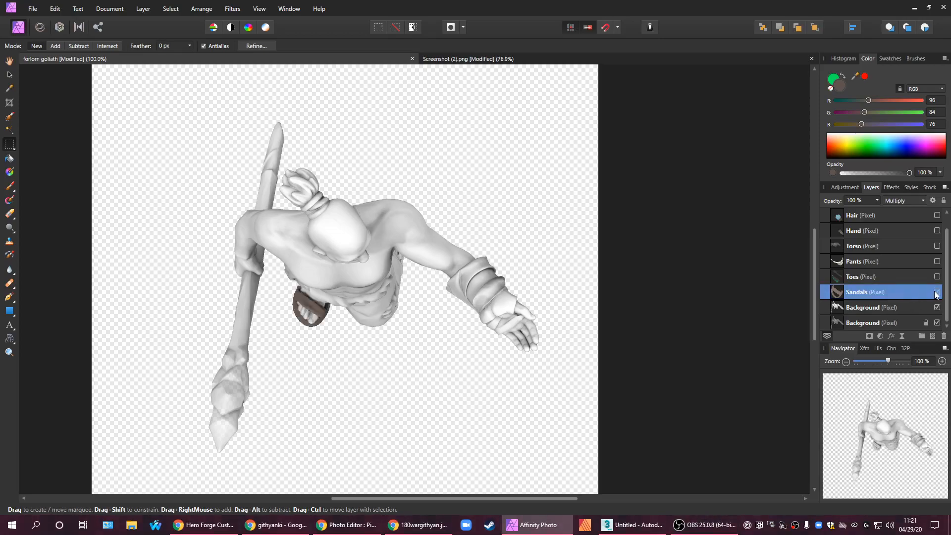
{"action": "left_click", "coordinate": [922, 277]}
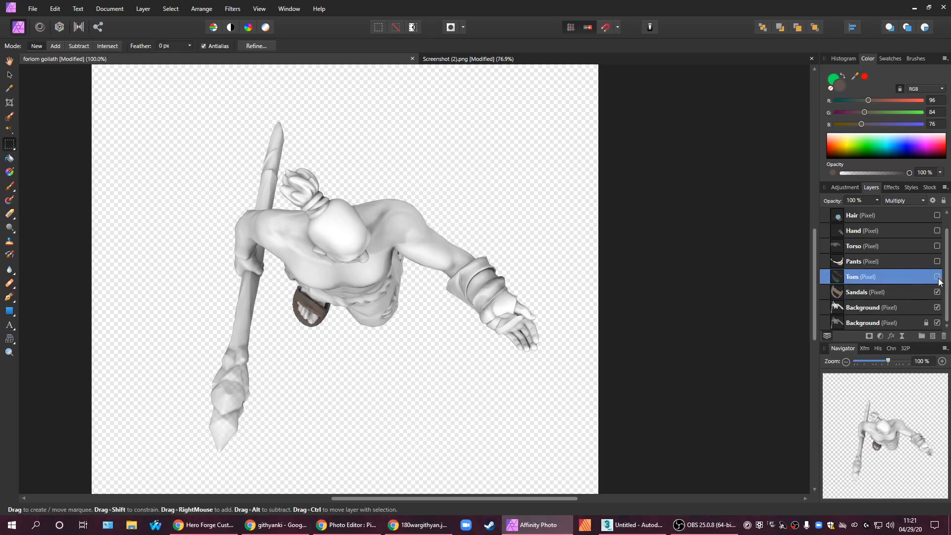
{"action": "left_click", "coordinate": [937, 276]}
{"action": "left_click", "coordinate": [923, 264]}
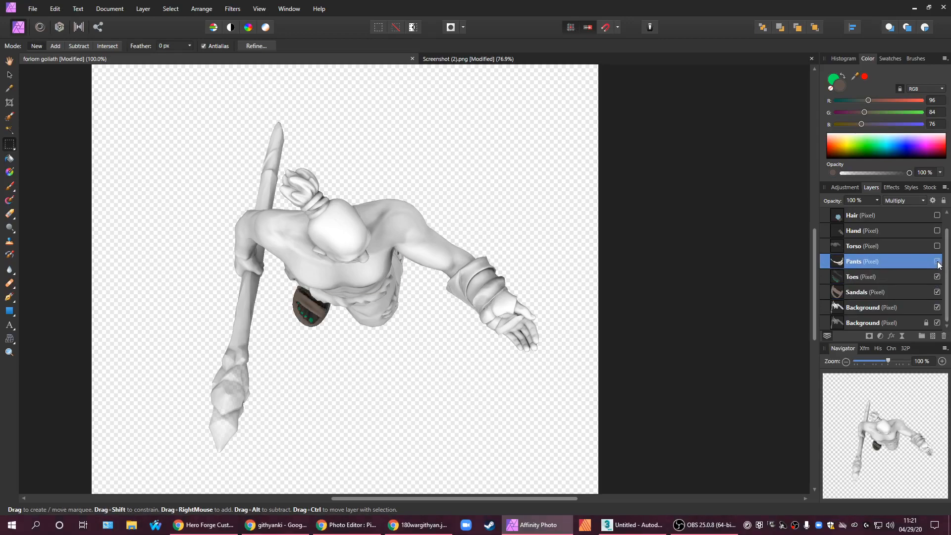
{"action": "left_click", "coordinate": [937, 261]}
{"action": "left_click", "coordinate": [921, 248]}
{"action": "left_click", "coordinate": [936, 246]}
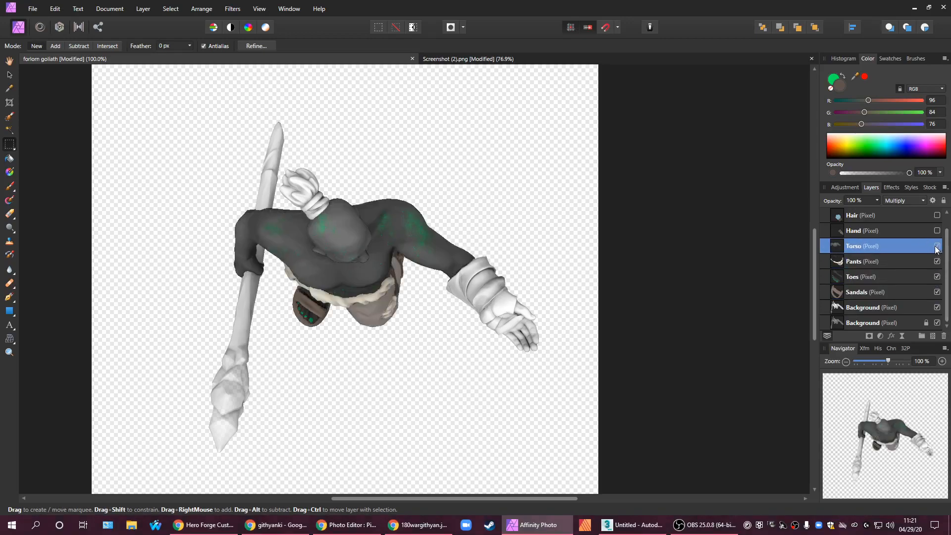
- Make the Hand, Hair and Staff colour layers visible as well
{"action": "left_click", "coordinate": [935, 233]}
{"action": "left_click", "coordinate": [936, 231]}
{"action": "scroll", "coordinate": [933, 238], "scroll_direction": "up", "scroll_amount": 1}
{"action": "left_click", "coordinate": [928, 230]}
{"action": "left_click", "coordinate": [937, 231]}
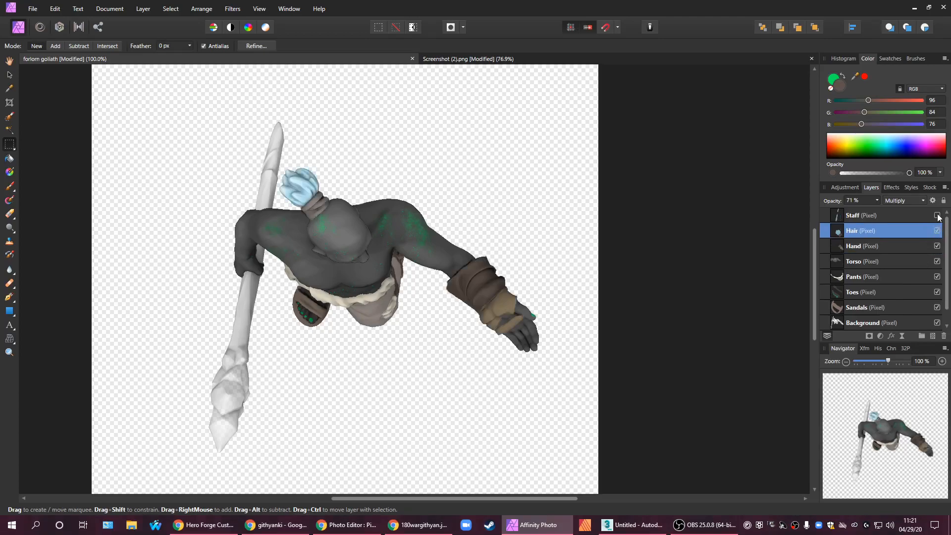
{"action": "left_click", "coordinate": [937, 216]}
- Hide both Background layers so only the flat colour layers are displayed
{"action": "scroll", "coordinate": [920, 254], "scroll_direction": "down", "scroll_amount": 1}
{"action": "right_click", "coordinate": [914, 287]}
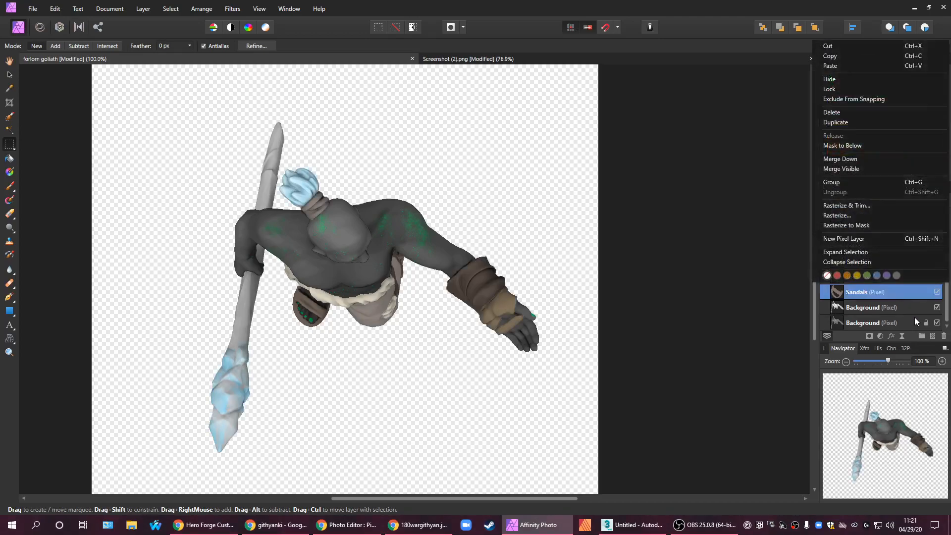
{"action": "left_click", "coordinate": [907, 313]}
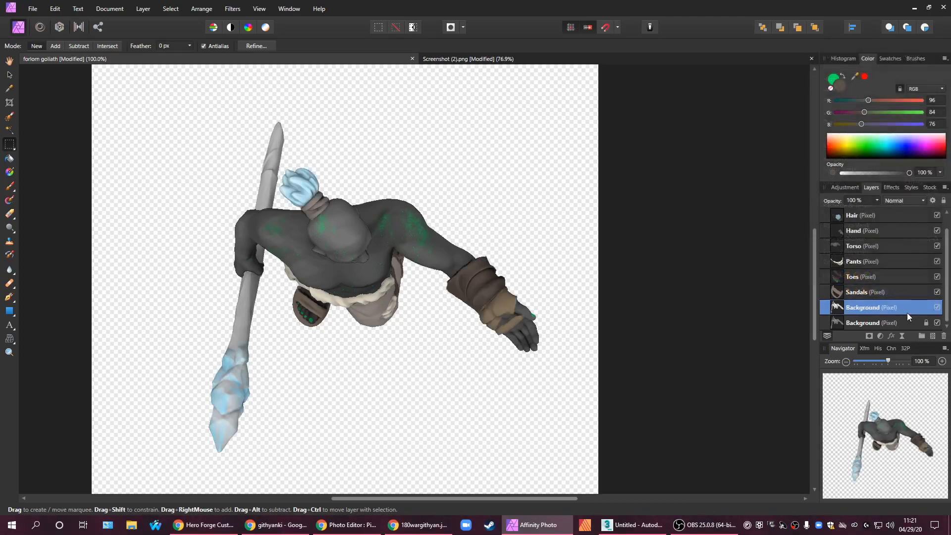
{"action": "left_click", "coordinate": [936, 308]}
{"action": "left_click", "coordinate": [937, 322]}
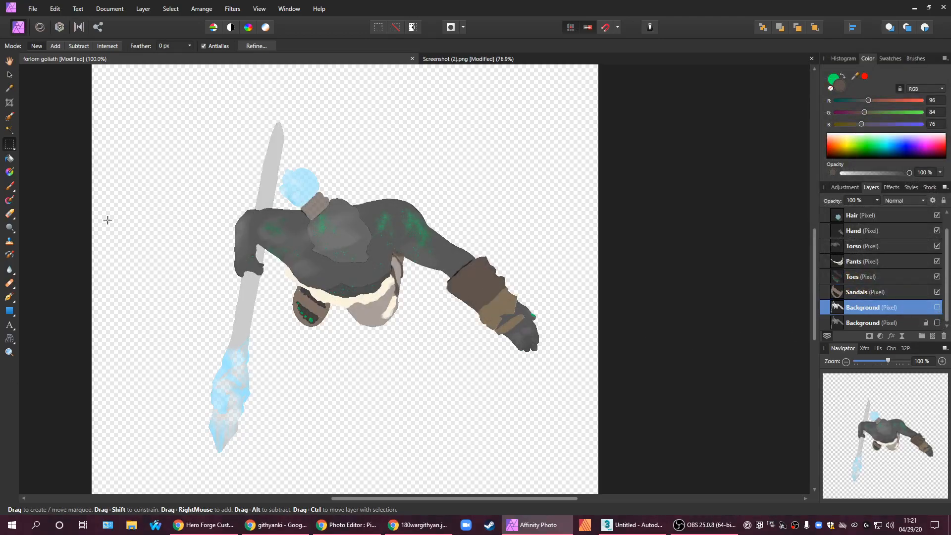
- Examine the flat painted colours up close on the arm wrap, hand, sandal and pants
{"action": "left_click", "coordinate": [10, 352]}
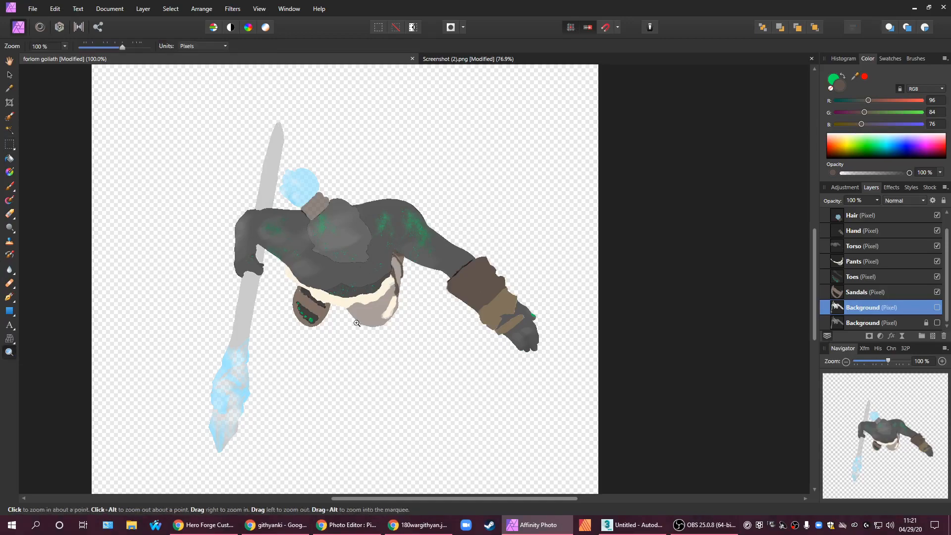
{"action": "left_click", "coordinate": [485, 257]}
{"action": "left_click", "coordinate": [488, 276]}
{"action": "left_click", "coordinate": [490, 295]}
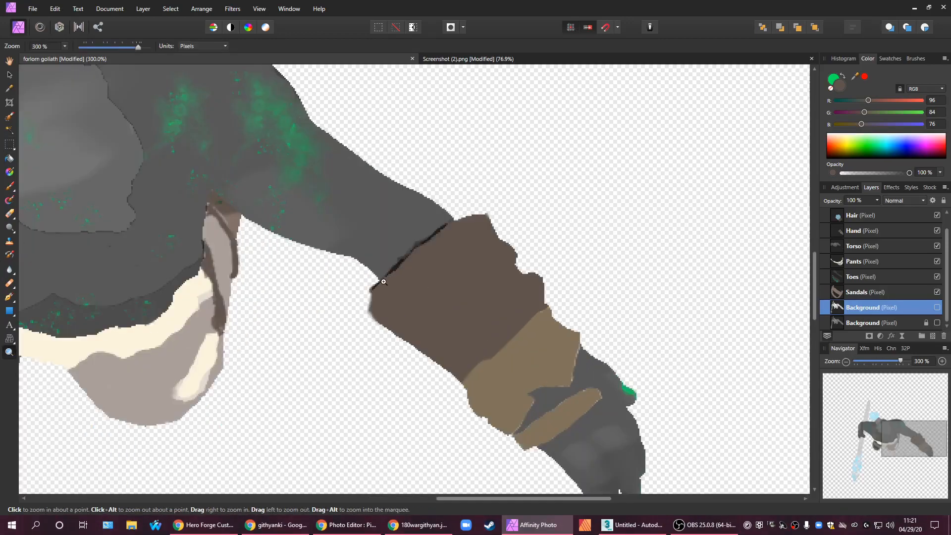
{"action": "left_click", "coordinate": [416, 269], "text": "alt"}
{"action": "left_click", "coordinate": [416, 270], "text": "alt"}
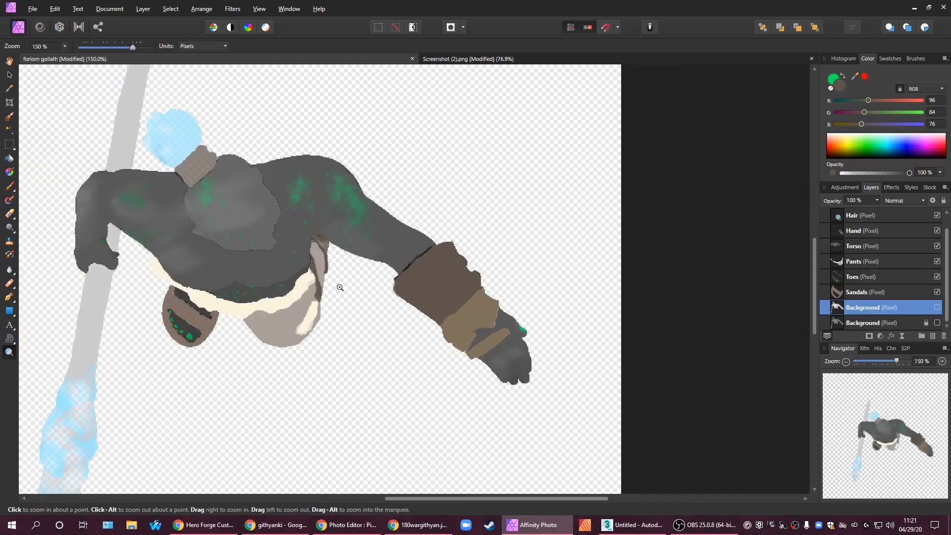
{"action": "left_click_drag", "start_coordinate": [169, 311], "coordinate": [174, 300]}
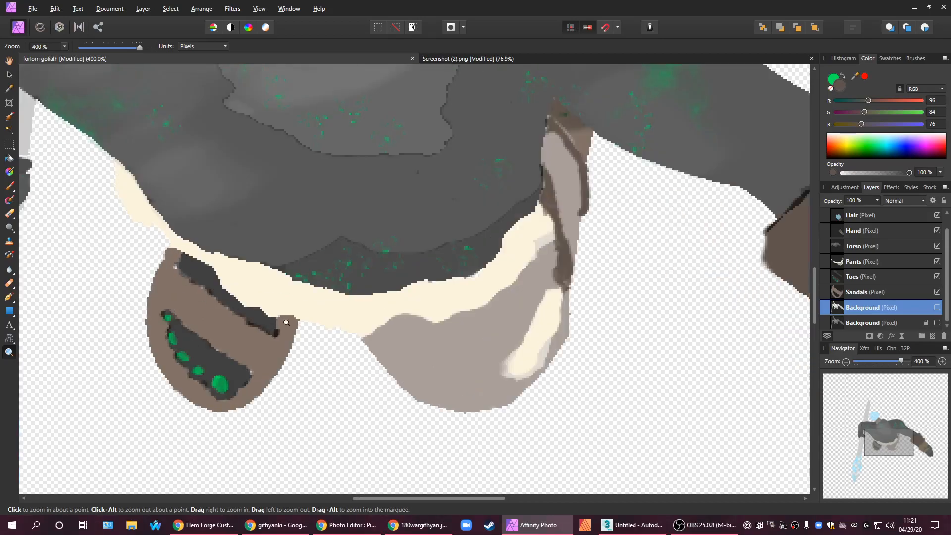
{"action": "left_click", "coordinate": [309, 323], "text": "alt"}
{"action": "left_click", "coordinate": [312, 323], "text": "alt"}
{"action": "left_click", "coordinate": [312, 323], "text": "alt"}
{"action": "left_click", "coordinate": [313, 323], "text": "alt"}
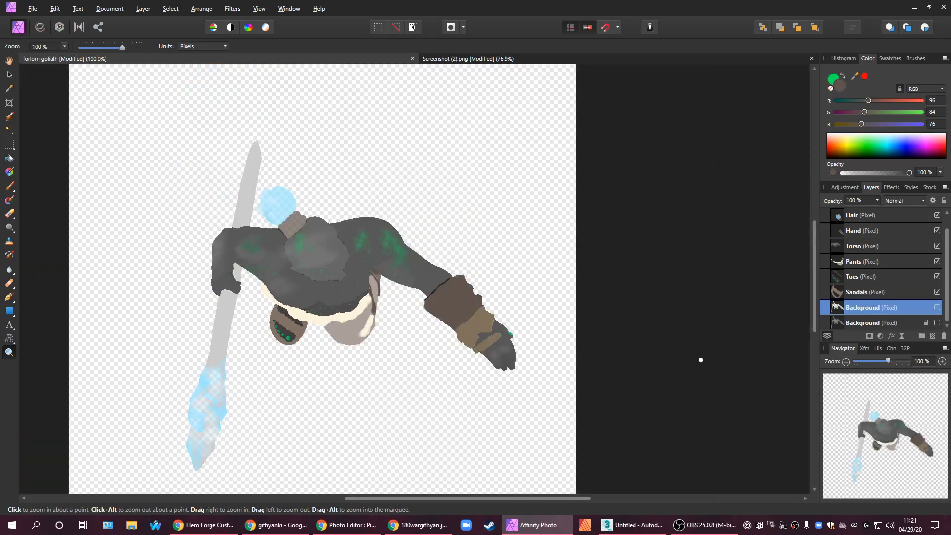
- Hide all the colour layers: Sandals, Toes, Pants, Torso, Hand, Hair and Staff
{"action": "left_click", "coordinate": [890, 291]}
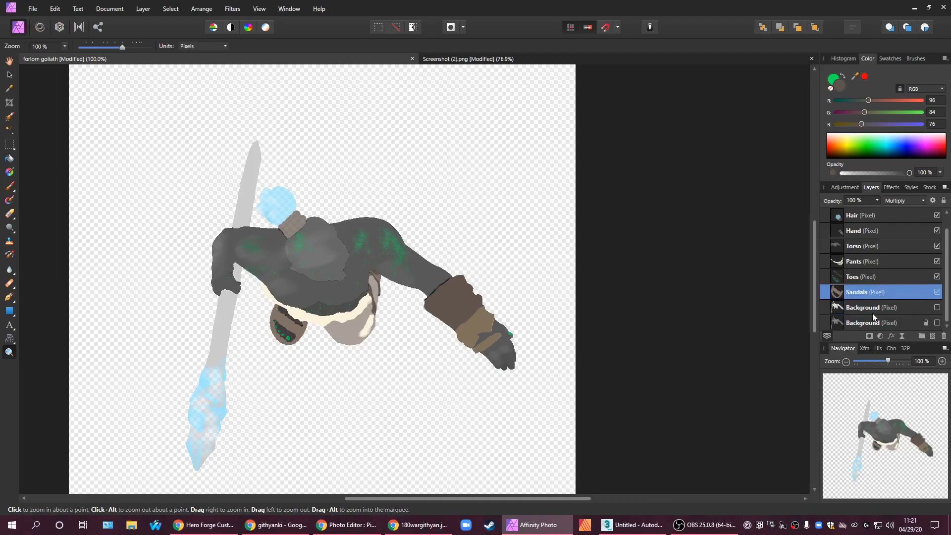
{"action": "left_click", "coordinate": [881, 307]}
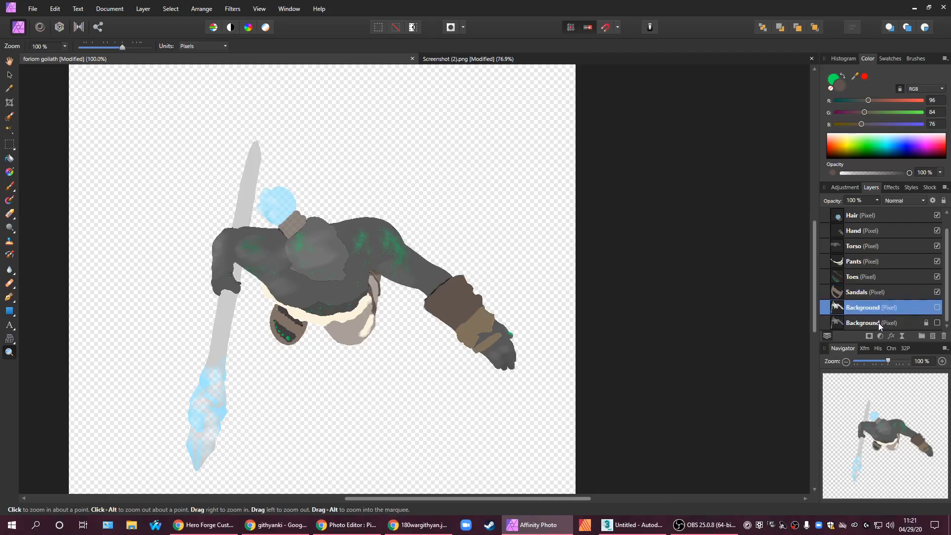
{"action": "left_click", "coordinate": [878, 323]}
{"action": "left_click", "coordinate": [936, 293]}
{"action": "left_click", "coordinate": [936, 276]}
{"action": "left_click", "coordinate": [937, 261]}
{"action": "left_click", "coordinate": [937, 245]}
{"action": "left_click", "coordinate": [936, 215]}
{"action": "left_click", "coordinate": [936, 230]}
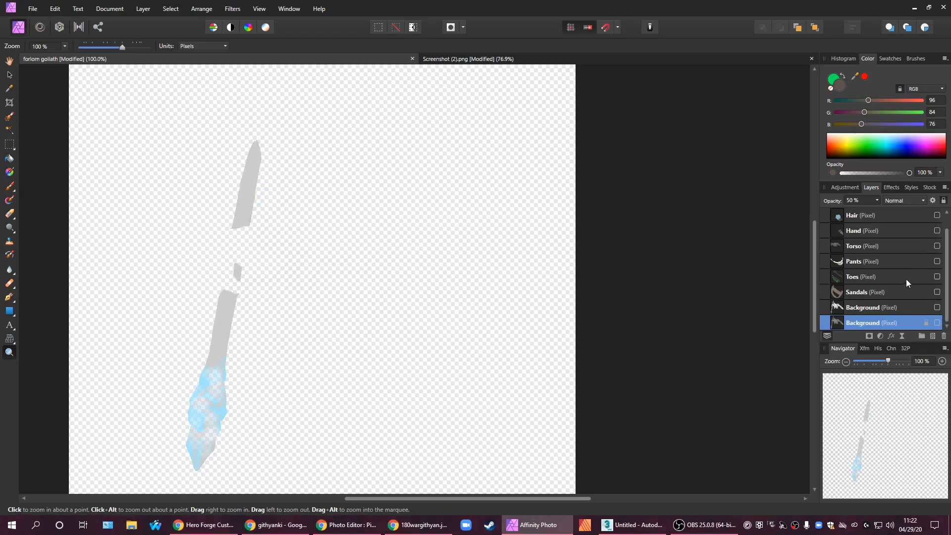
{"action": "scroll", "coordinate": [908, 272], "scroll_direction": "up", "scroll_amount": 1}
{"action": "left_click", "coordinate": [936, 215]}
{"action": "scroll", "coordinate": [890, 309], "scroll_direction": "down", "scroll_amount": 1}
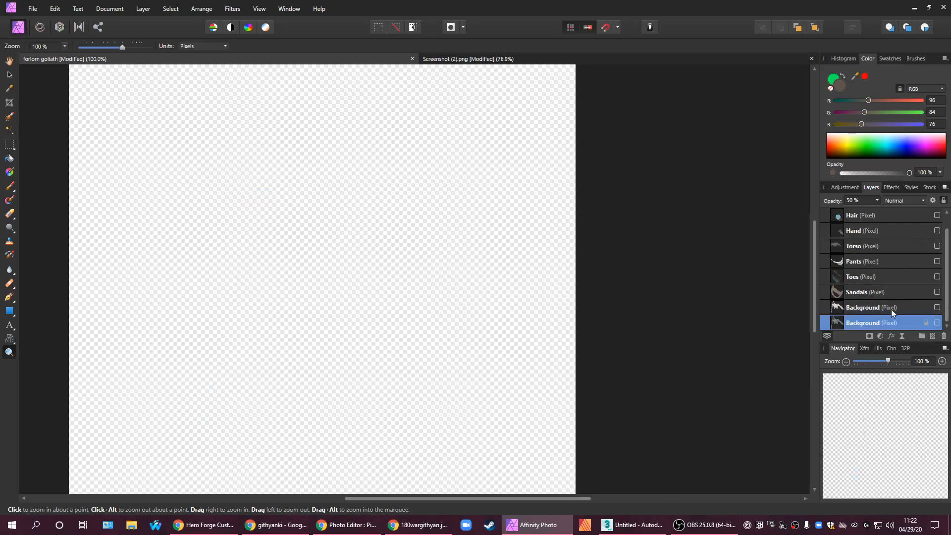
- Make both Background layers visible again
{"action": "left_click", "coordinate": [936, 307]}
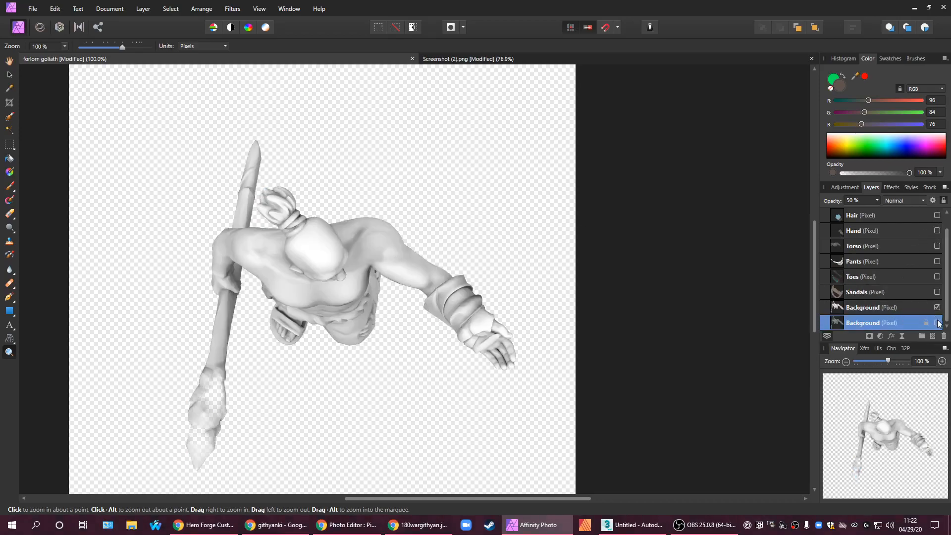
{"action": "left_click", "coordinate": [936, 323]}
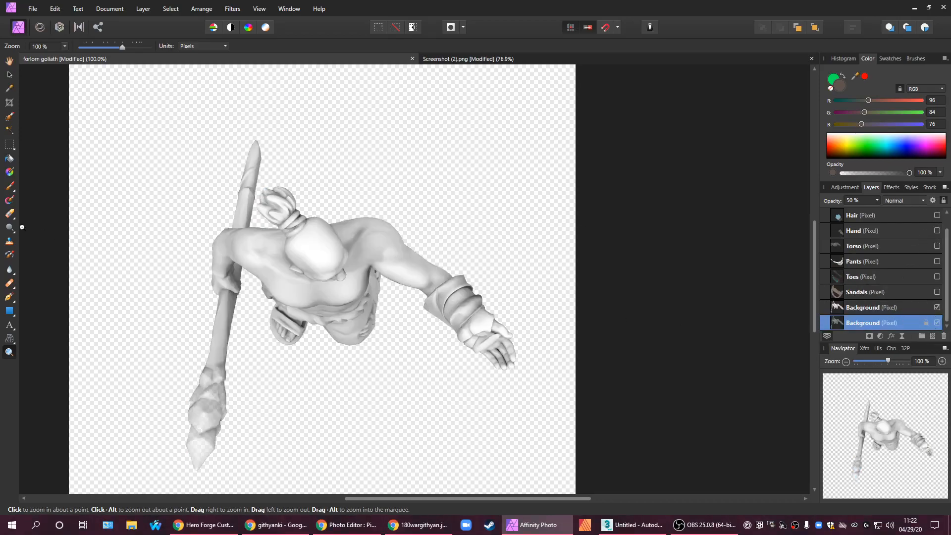
- Flood select the empty area around the figure on the upper Background layer and invert the selection to isolate the figure
{"action": "left_click", "coordinate": [10, 130]}
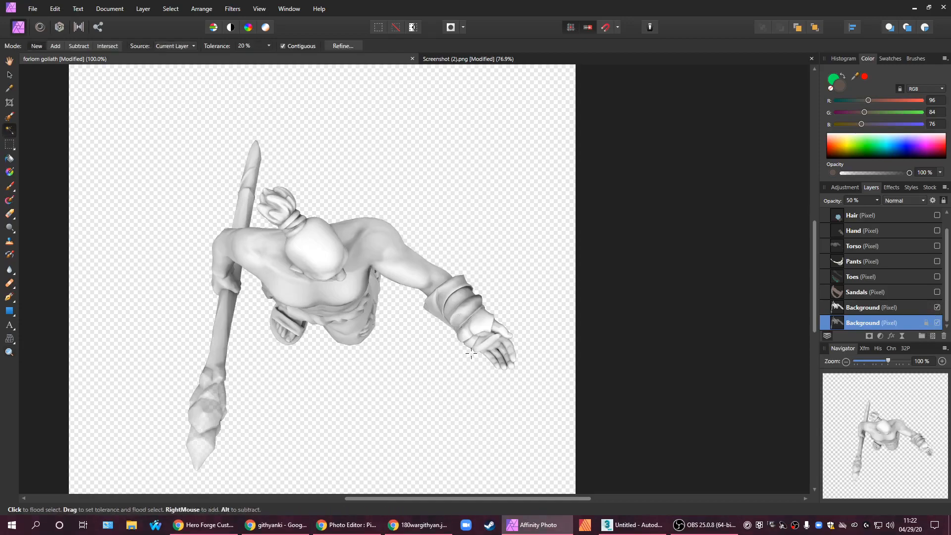
{"action": "left_click", "coordinate": [891, 308]}
{"action": "left_click", "coordinate": [443, 362]}
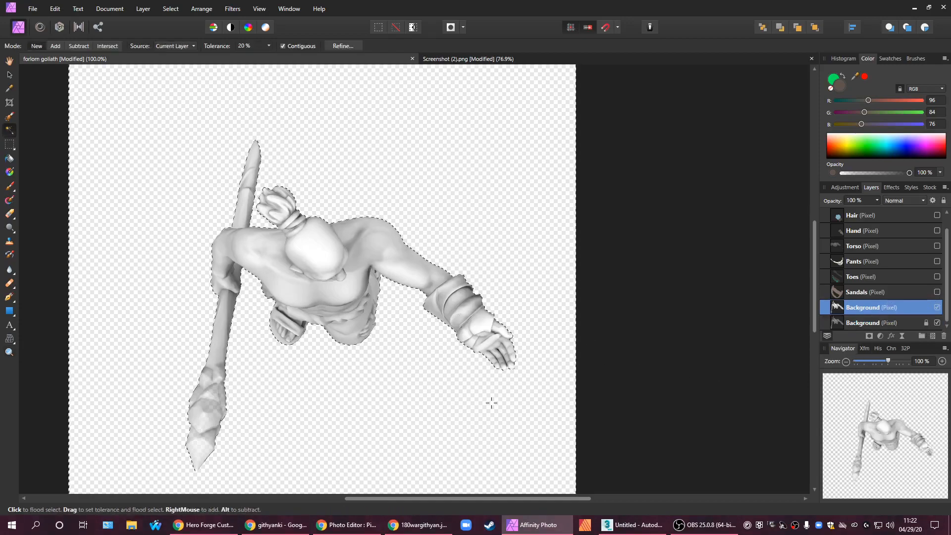
{"action": "left_click", "coordinate": [166, 10]}
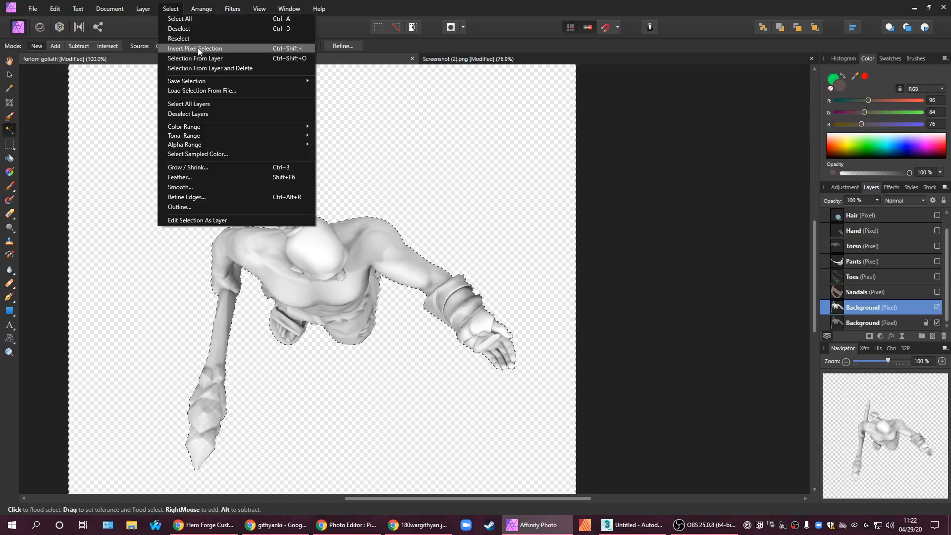
{"action": "left_click", "coordinate": [197, 48]}
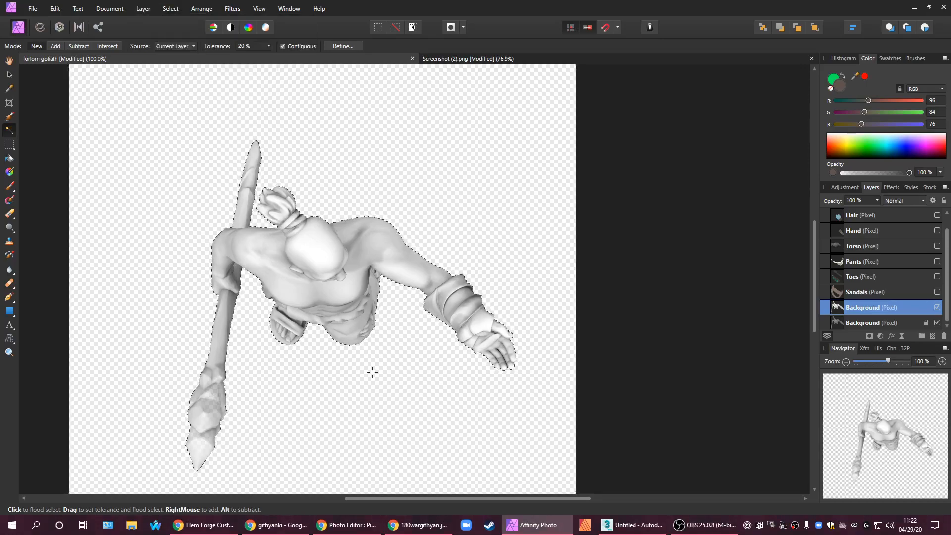
- Try a brown brush stroke within the selected figure directly on the upper Background layer, and undo it
{"action": "left_click", "coordinate": [9, 188]}
{"action": "mouse_move", "coordinate": [307, 361]}
{"action": "left_mouse_down"}
{"action": "mouse_move", "coordinate": [278, 325]}
{"action": "mouse_move", "coordinate": [298, 317]}
{"action": "mouse_move", "coordinate": [380, 401]}
{"action": "left_mouse_up"}
{"action": "key", "text": "ctrl+z"}
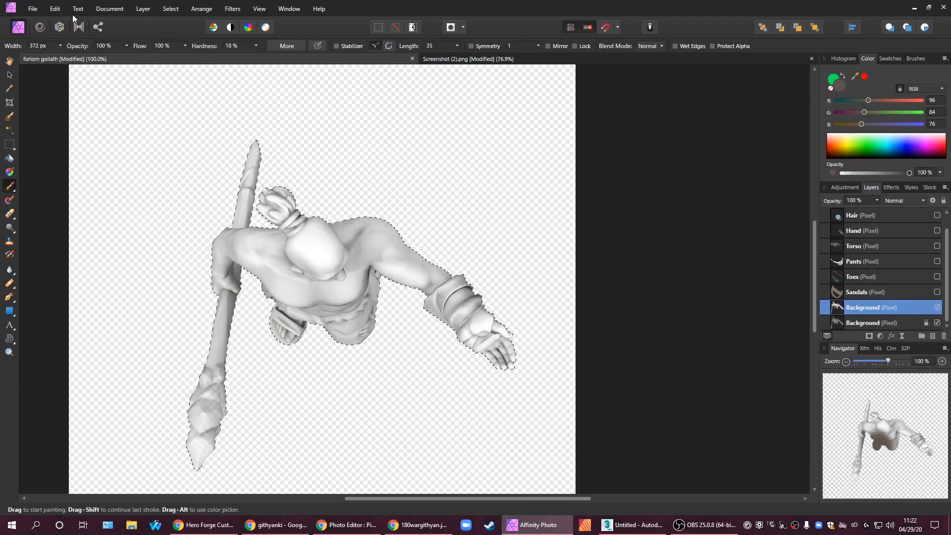
- Add a new layer above the upper Background layer and brush brown over the figure's torso, foot and staff shaft
{"action": "left_click", "coordinate": [143, 8]}
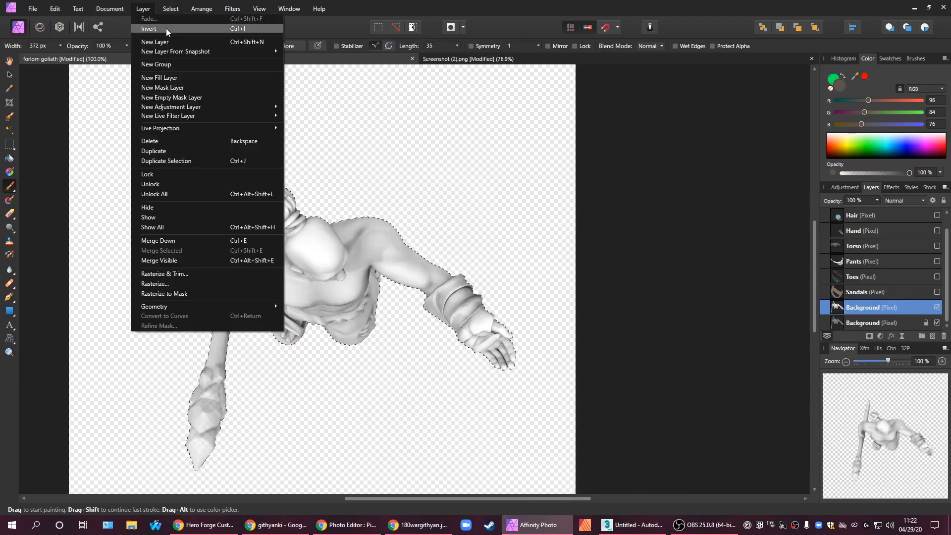
{"action": "left_click", "coordinate": [187, 45]}
{"action": "left_click_drag", "start_coordinate": [329, 208], "coordinate": [250, 339]}
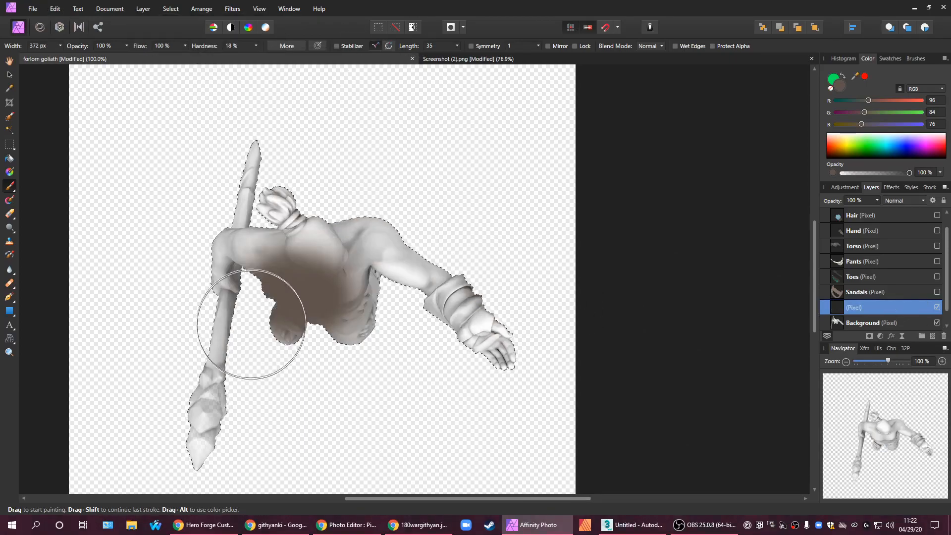
{"action": "right_click", "coordinate": [886, 307]}
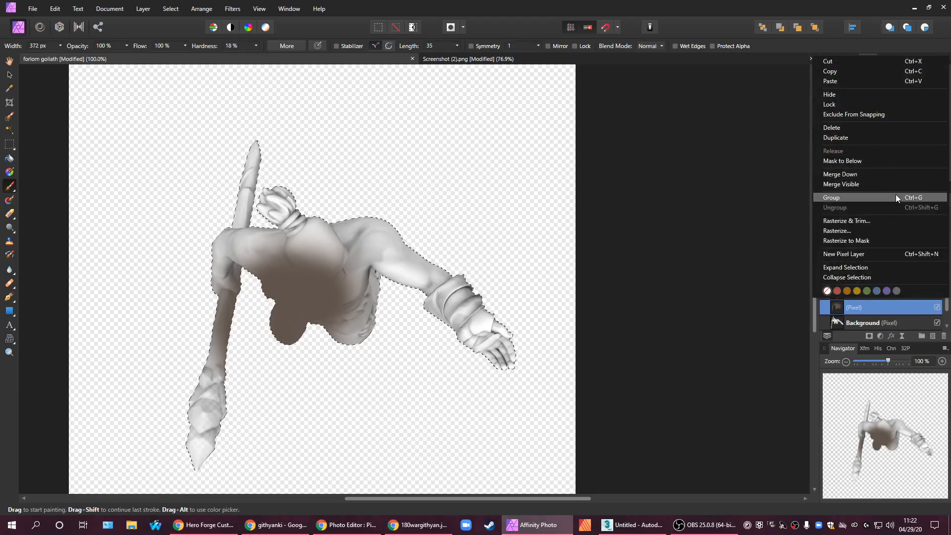
{"action": "double_click", "coordinate": [889, 310]}
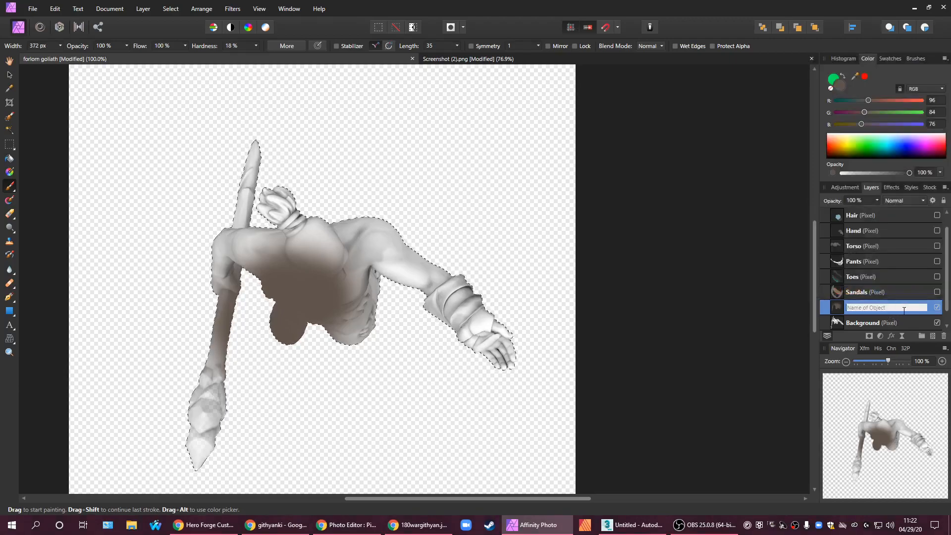
{"action": "left_click", "coordinate": [837, 308]}
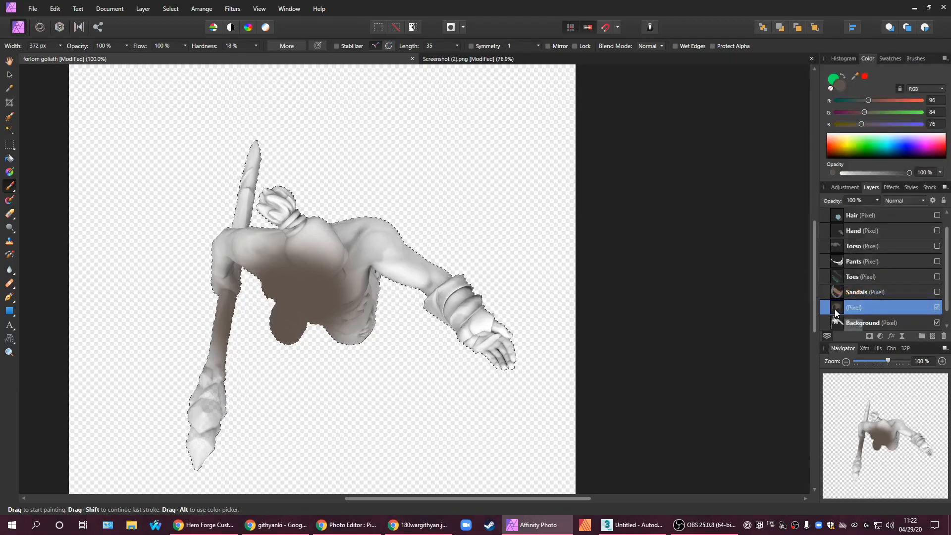
{"action": "right_click", "coordinate": [836, 308]}
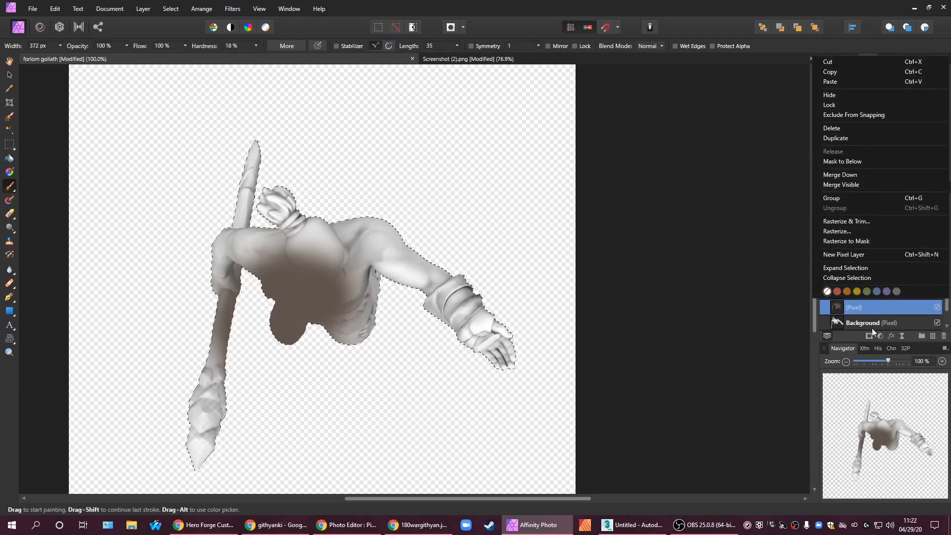
{"action": "double_click", "coordinate": [889, 307]}
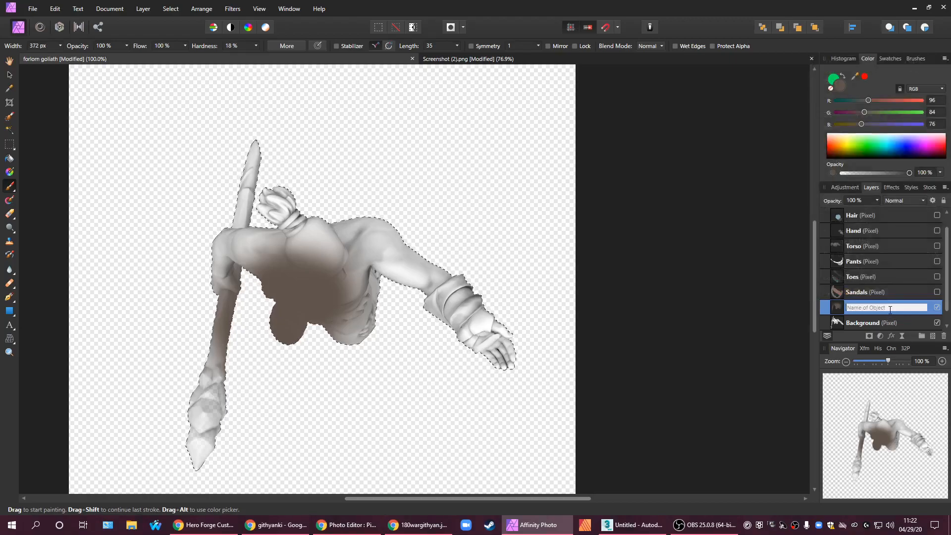
- Set the blend mode of the new unnamed pixel layer to Multiply
{"action": "scroll", "coordinate": [893, 303], "scroll_direction": "down", "scroll_amount": 1}
{"action": "left_click", "coordinate": [831, 300]}
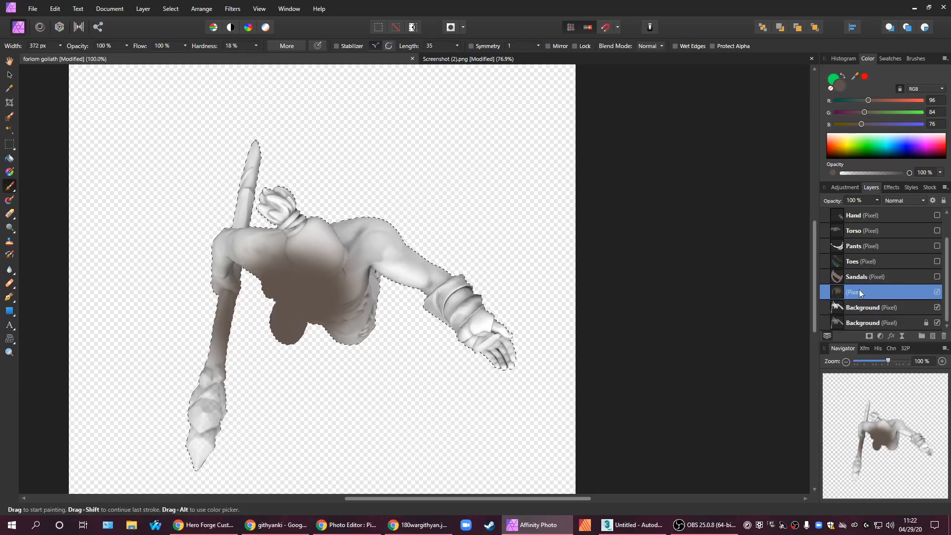
{"action": "left_click", "coordinate": [901, 199]}
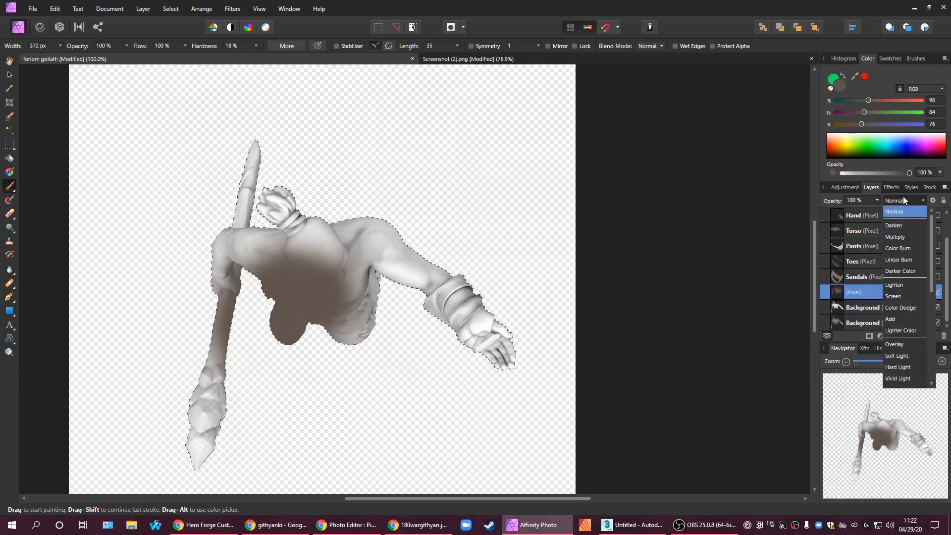
{"action": "left_click", "coordinate": [909, 239]}
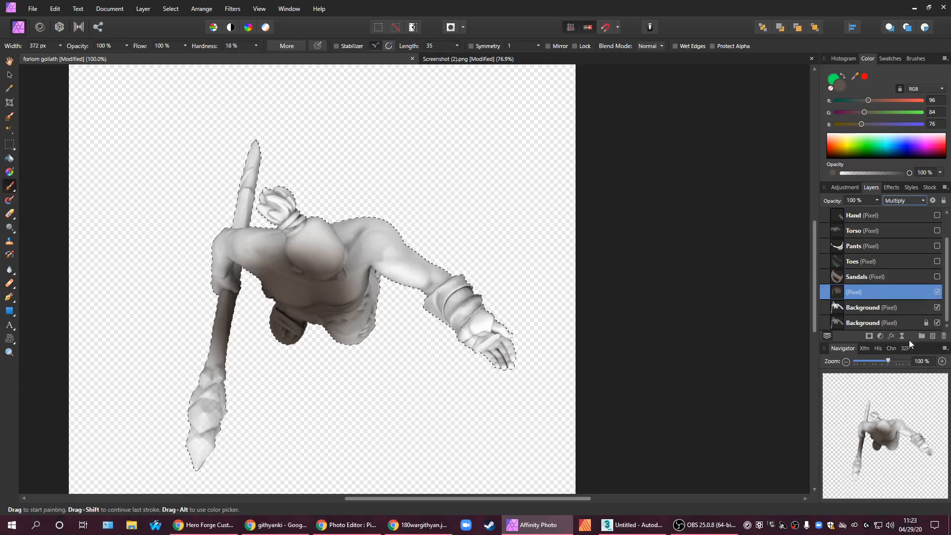
- Look through the available selection tools and activate the Freehand Selection Tool
{"action": "left_click", "coordinate": [11, 122]}
{"action": "left_click", "coordinate": [9, 146]}
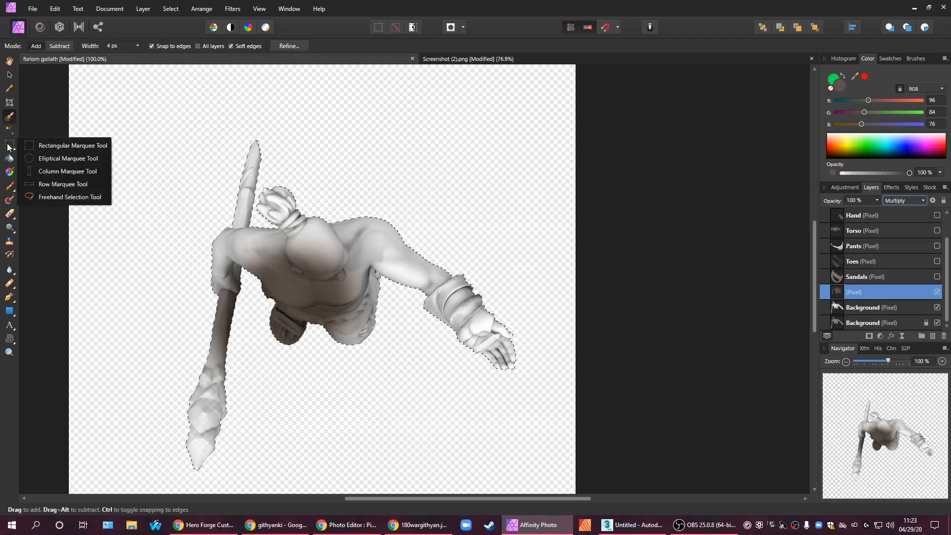
{"action": "left_click", "coordinate": [8, 122]}
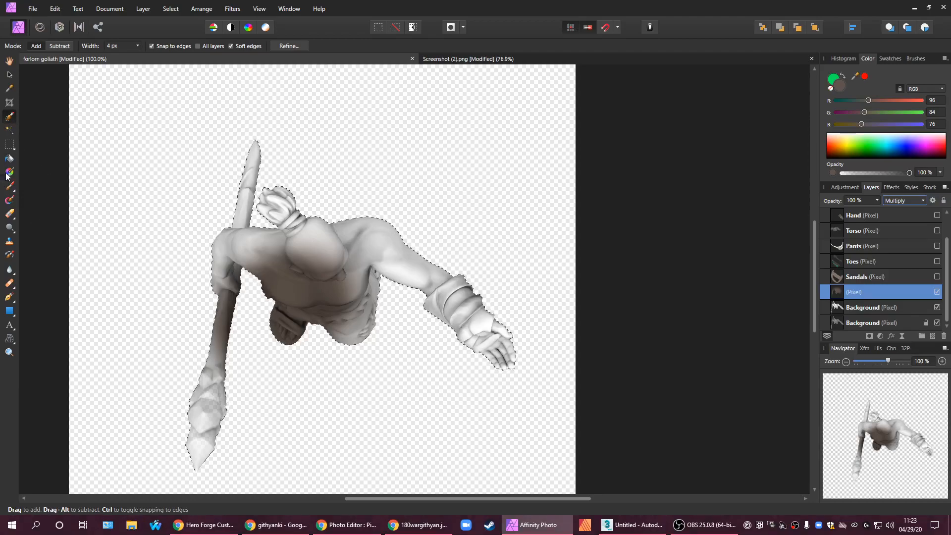
{"action": "left_click", "coordinate": [9, 144]}
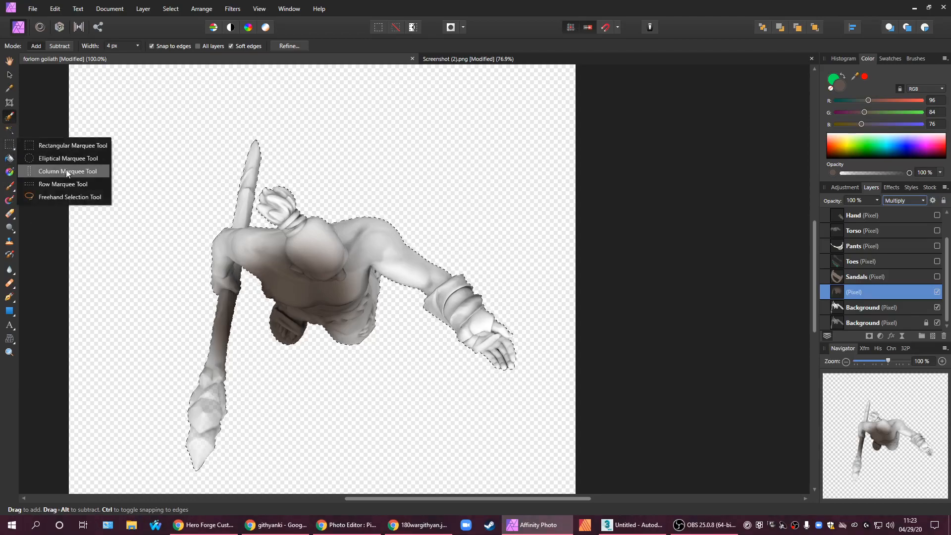
{"action": "left_click", "coordinate": [58, 198]}
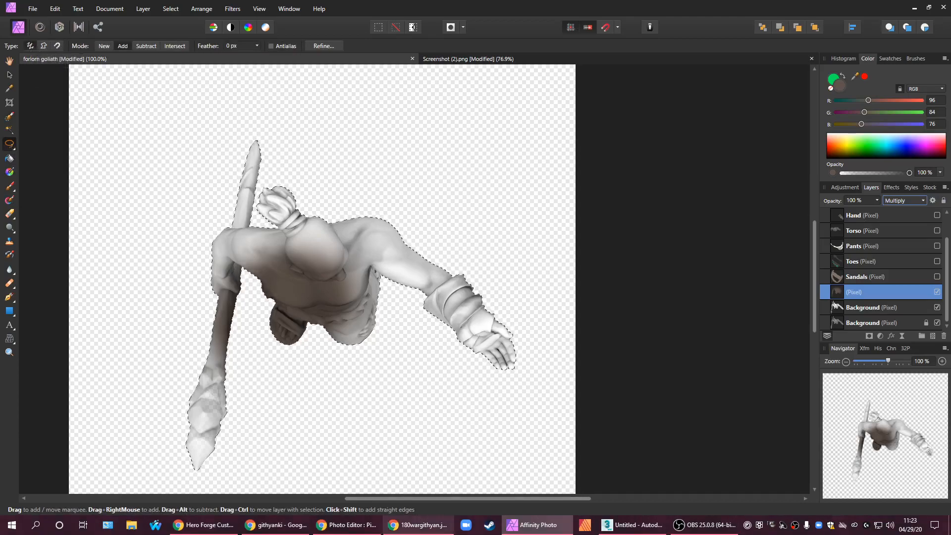
- Switch to Pixlr E, review the image saving options with WEBP as the file type, and cancel without downloading
{"action": "left_click", "coordinate": [346, 524]}
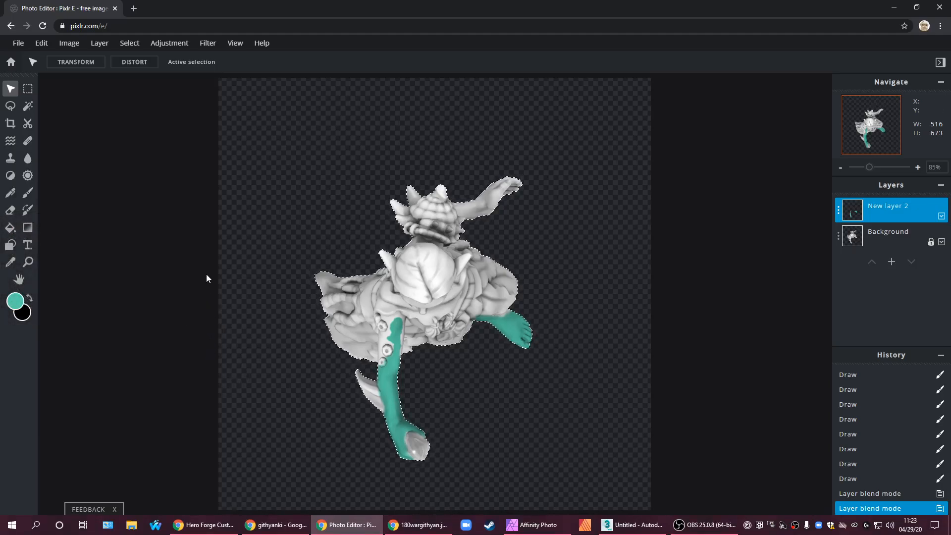
{"action": "left_click", "coordinate": [27, 43]}
{"action": "left_click", "coordinate": [18, 43]}
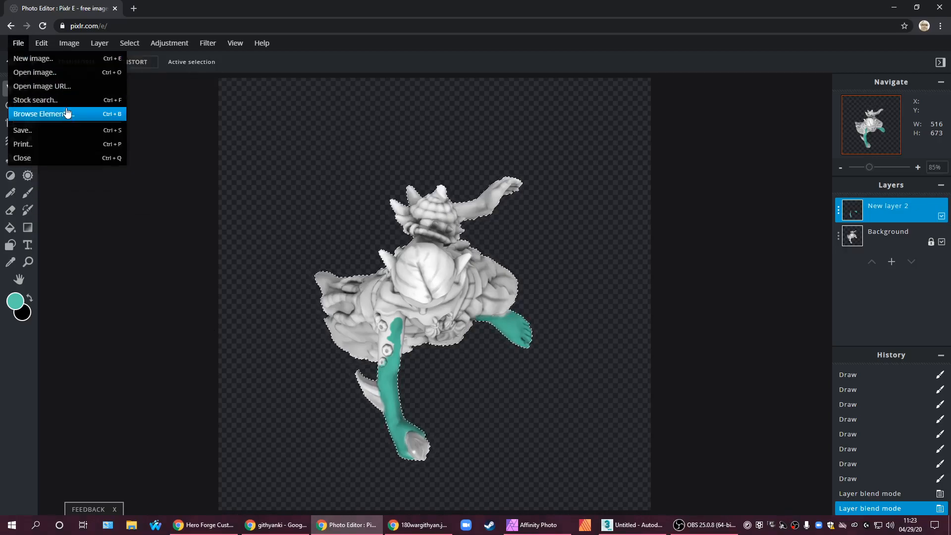
{"action": "left_click", "coordinate": [56, 131]}
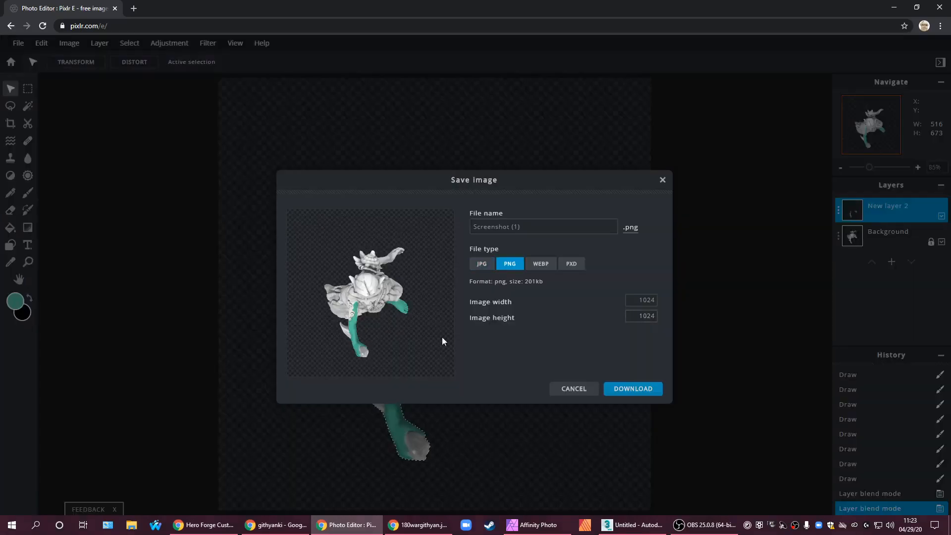
{"action": "left_click", "coordinate": [539, 263]}
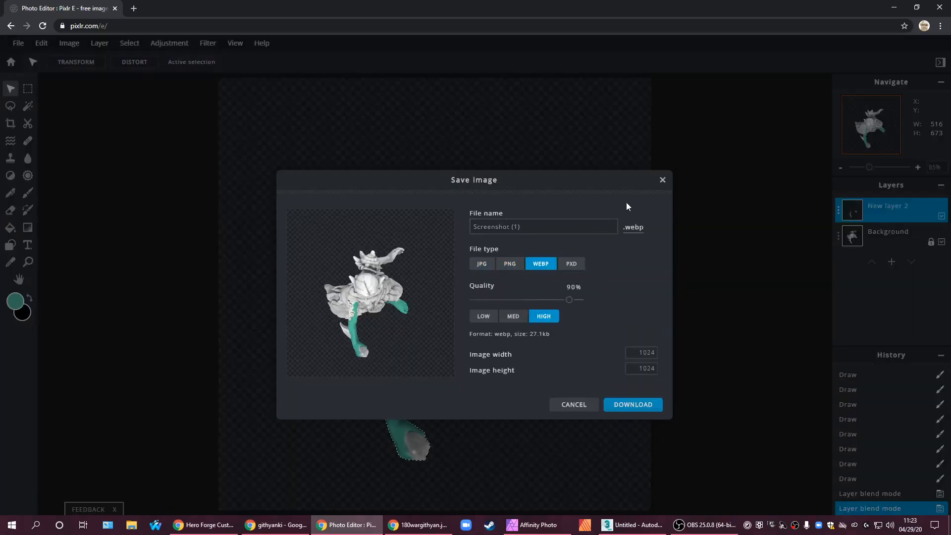
{"action": "left_click", "coordinate": [574, 405]}
- Review the image saving options with PNG as the file type, and cancel without downloading
{"action": "left_click", "coordinate": [19, 43]}
{"action": "left_click", "coordinate": [19, 44]}
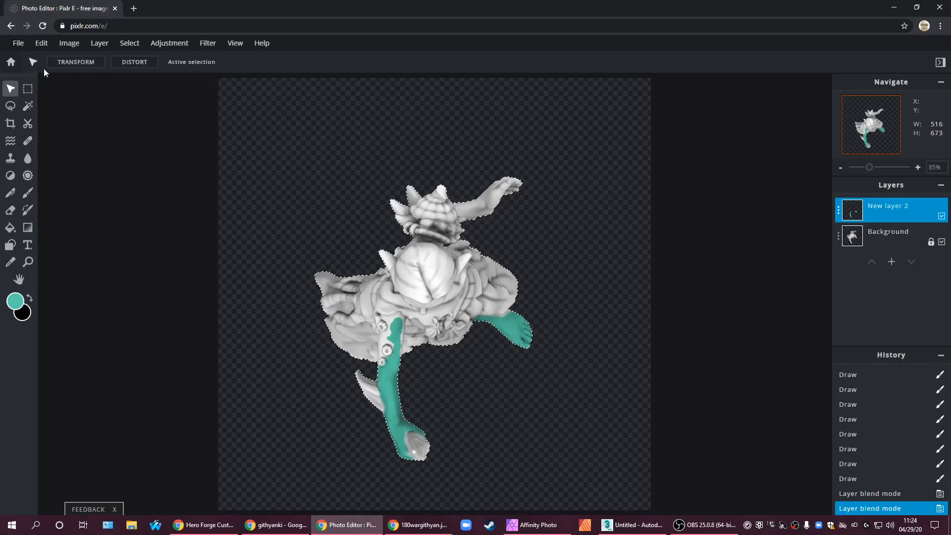
{"action": "left_click", "coordinate": [20, 45]}
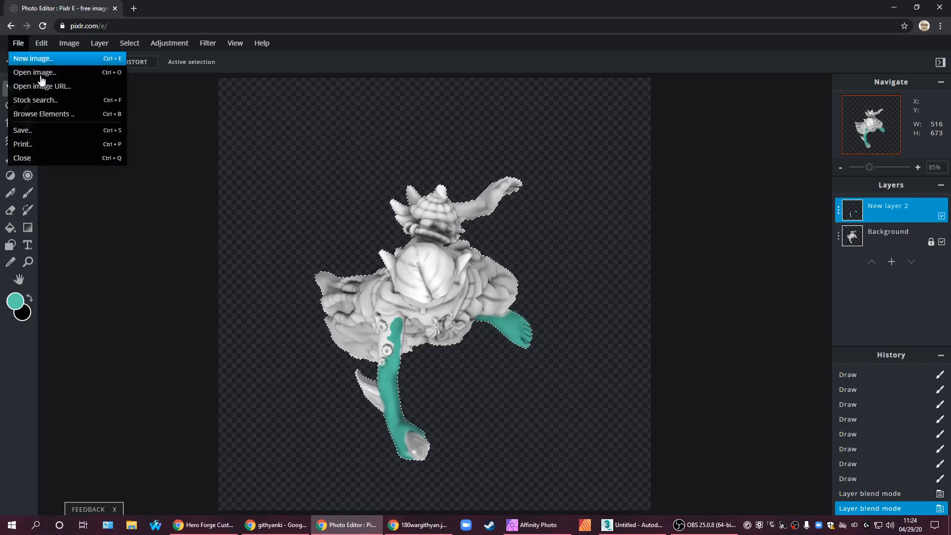
{"action": "left_click", "coordinate": [74, 131]}
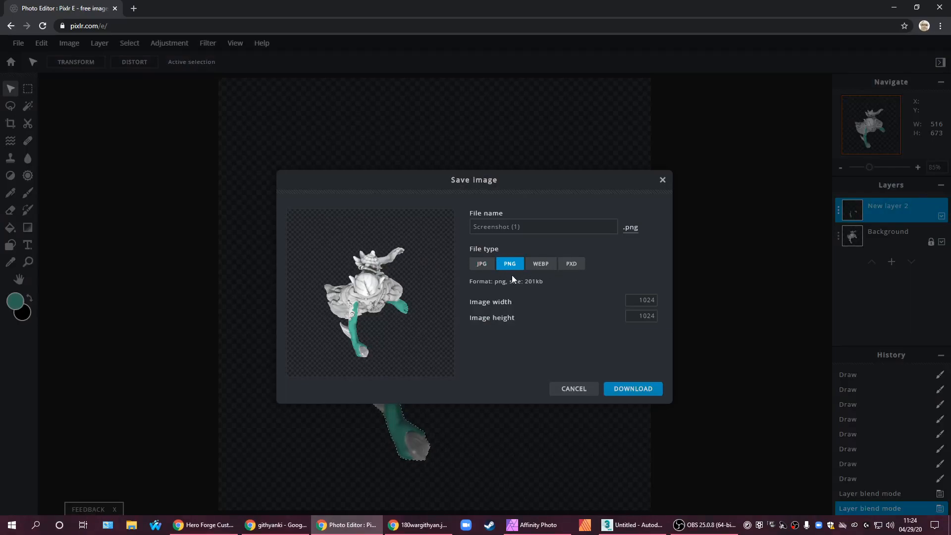
{"action": "left_click", "coordinate": [583, 393]}
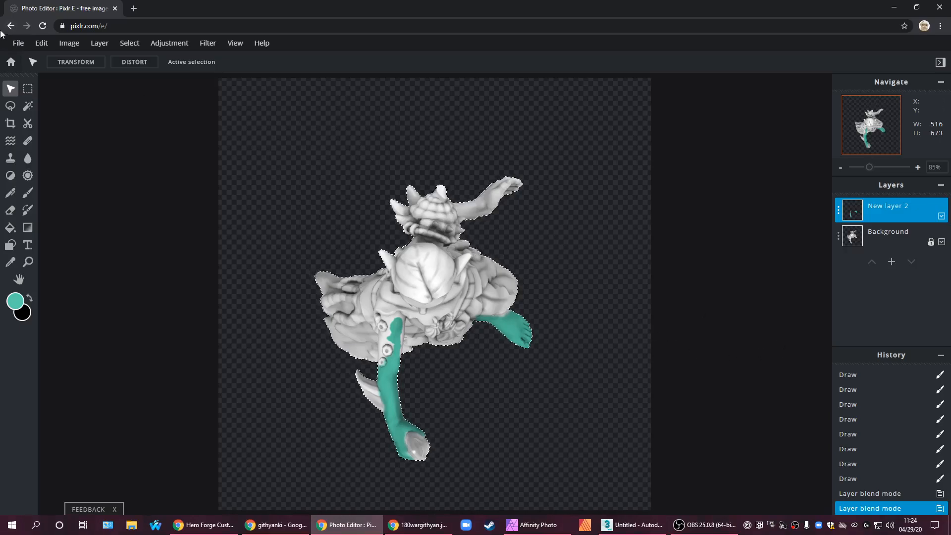
{"action": "left_click", "coordinate": [16, 43]}
{"action": "left_click", "coordinate": [16, 43]}
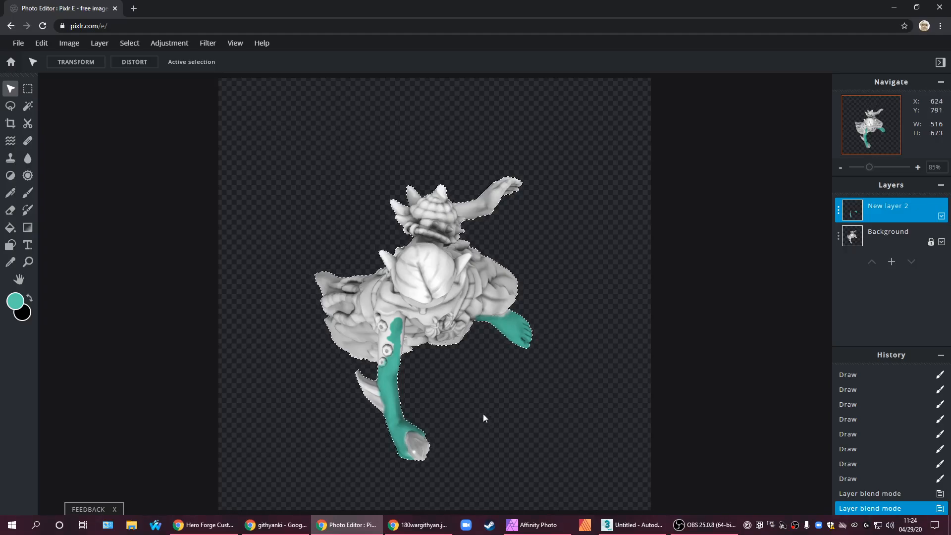
- Return to Affinity Photo and undo the Multiply blend mode and the brown brush strokes on the unnamed pixel layer
{"action": "left_click", "coordinate": [526, 524]}
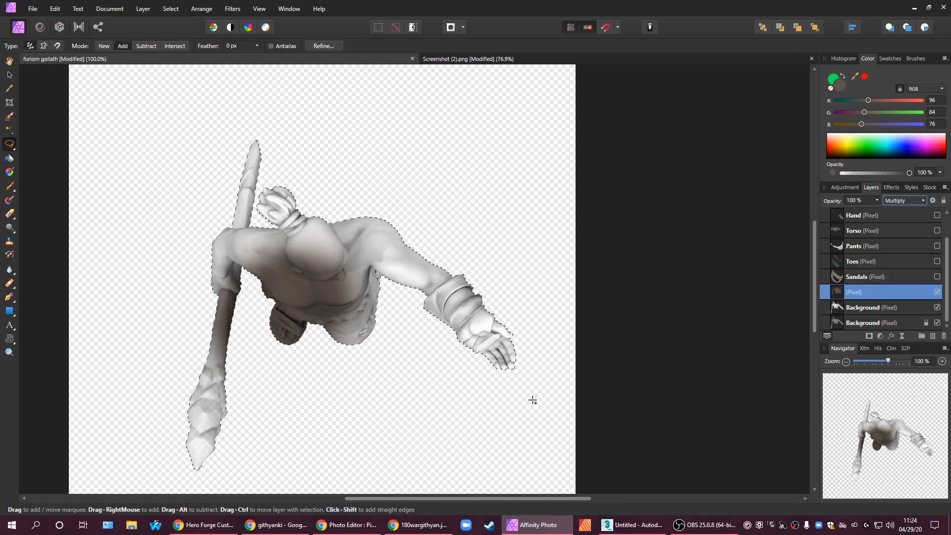
{"action": "key", "text": "ctrl+z"}
{"action": "key", "text": "ctrl+z"}
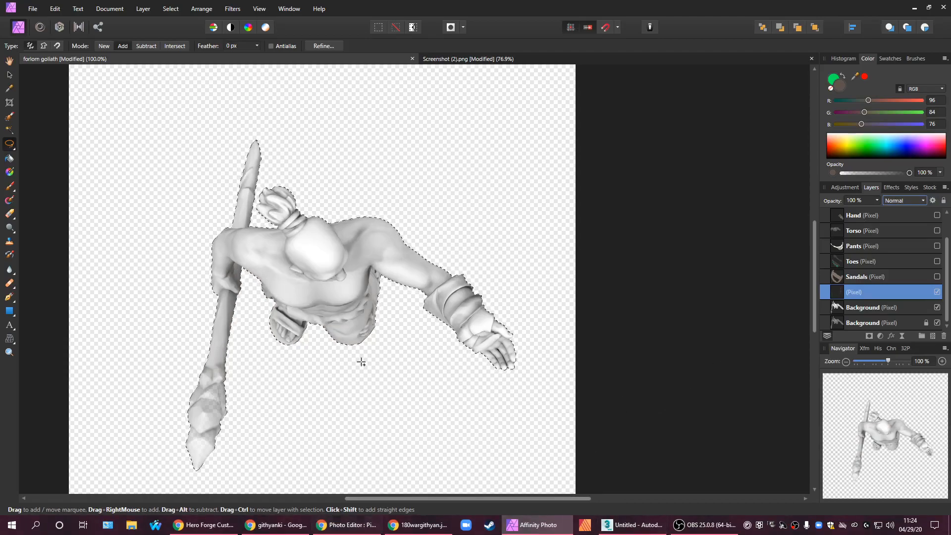
- Switch to Hero Forge, close the character image preview, and examine the full Githyanki miniature from the front and its sword side
{"action": "left_click", "coordinate": [203, 525]}
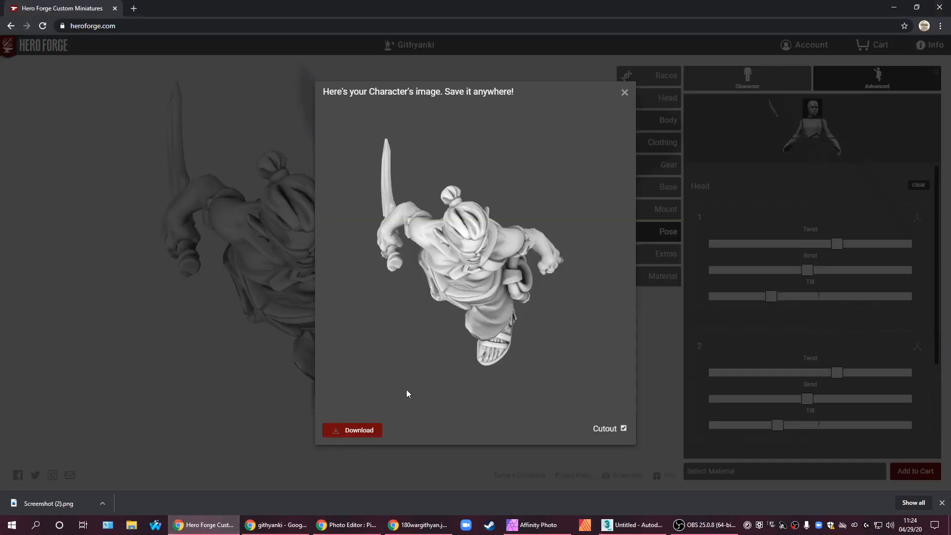
{"action": "left_click", "coordinate": [624, 92]}
{"action": "left_click_drag", "start_coordinate": [527, 276], "coordinate": [429, 247]}
{"action": "scroll", "coordinate": [381, 223], "scroll_direction": "up", "scroll_amount": 3}
{"action": "scroll", "coordinate": [424, 248], "scroll_direction": "down", "scroll_amount": 2}
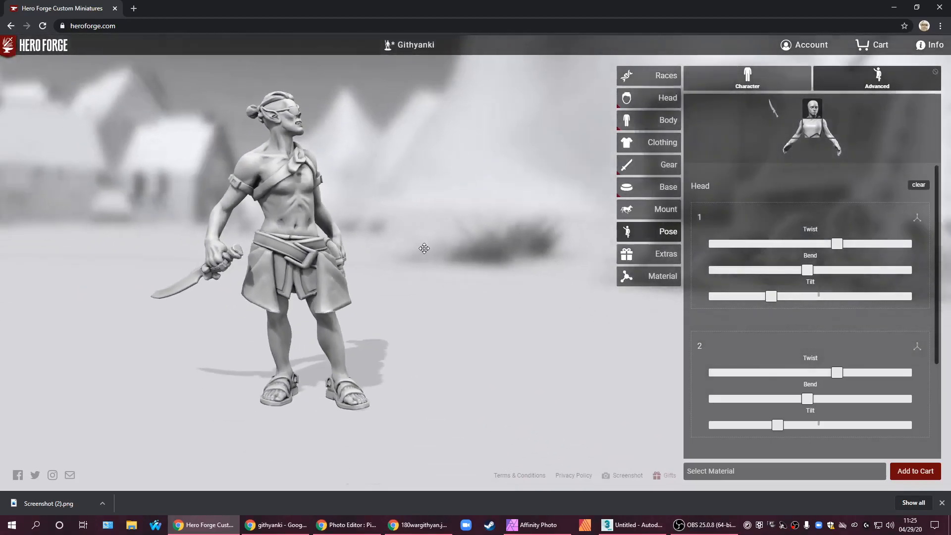
{"action": "mouse_move", "coordinate": [408, 280]}
{"action": "left_mouse_down"}
{"action": "mouse_move", "coordinate": [474, 338]}
{"action": "mouse_move", "coordinate": [195, 256]}
{"action": "mouse_move", "coordinate": [418, 288]}
{"action": "left_mouse_up"}
{"action": "scroll", "coordinate": [404, 272], "scroll_direction": "up", "scroll_amount": 4}
{"action": "scroll", "coordinate": [418, 288], "scroll_direction": "down", "scroll_amount": 3}
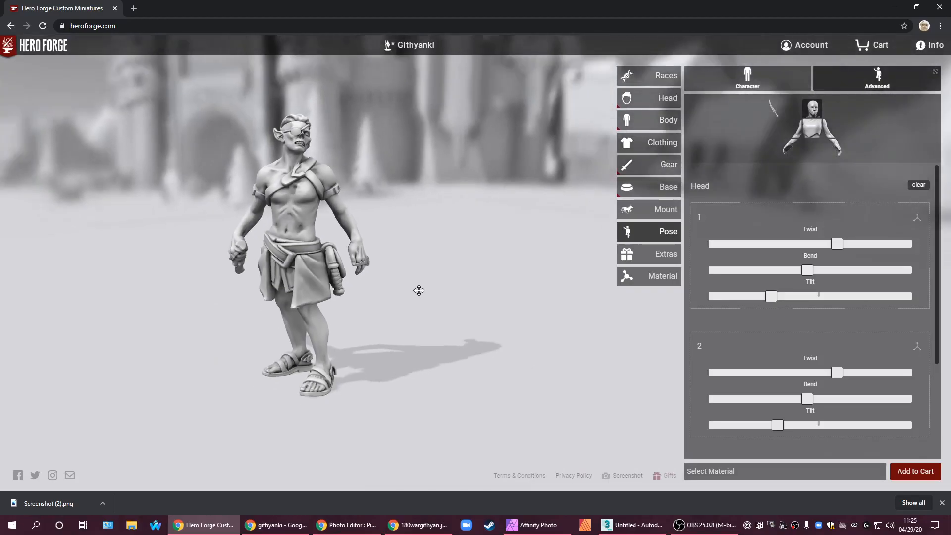
{"action": "scroll", "coordinate": [401, 263], "scroll_direction": "up", "scroll_amount": 3}
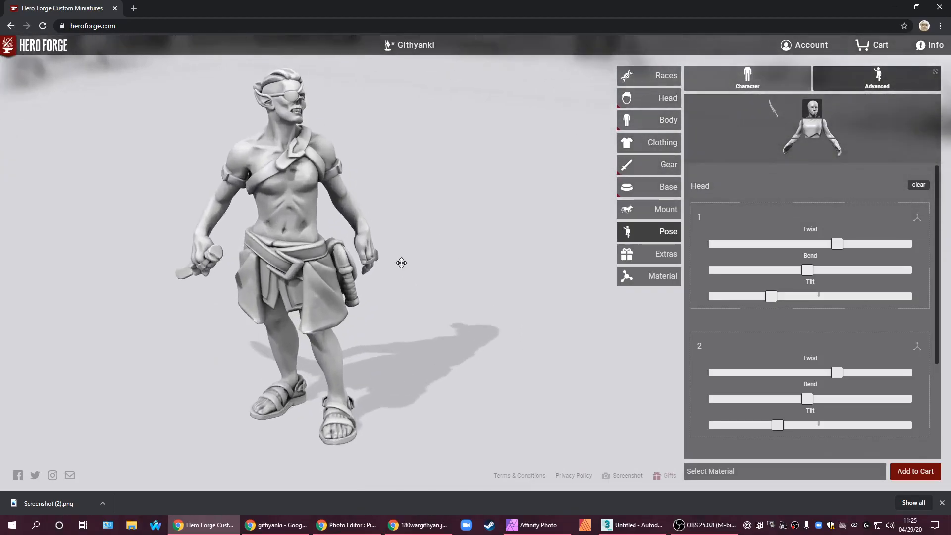
{"action": "left_click_drag", "start_coordinate": [430, 290], "coordinate": [366, 302]}
{"action": "scroll", "coordinate": [454, 292], "scroll_direction": "down", "scroll_amount": 3}
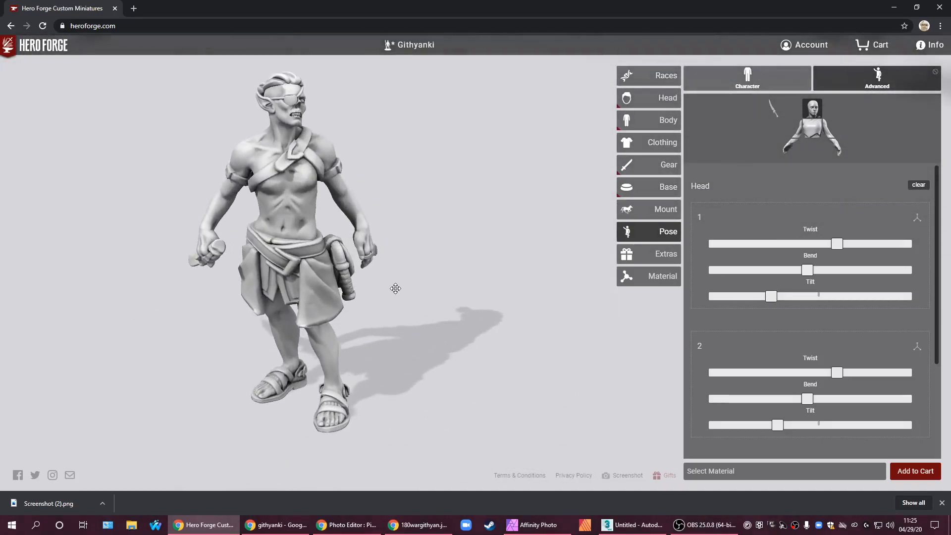
{"action": "scroll", "coordinate": [400, 281], "scroll_direction": "up", "scroll_amount": 2}
{"action": "left_click_drag", "start_coordinate": [409, 313], "coordinate": [361, 314]}
{"action": "scroll", "coordinate": [469, 315], "scroll_direction": "down", "scroll_amount": 2}
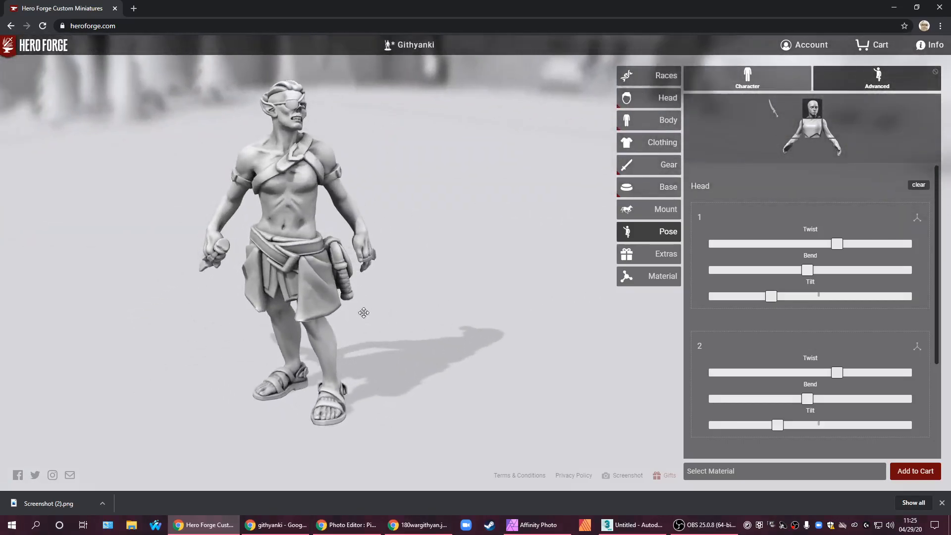
{"action": "left_click_drag", "start_coordinate": [571, 359], "coordinate": [442, 329]}
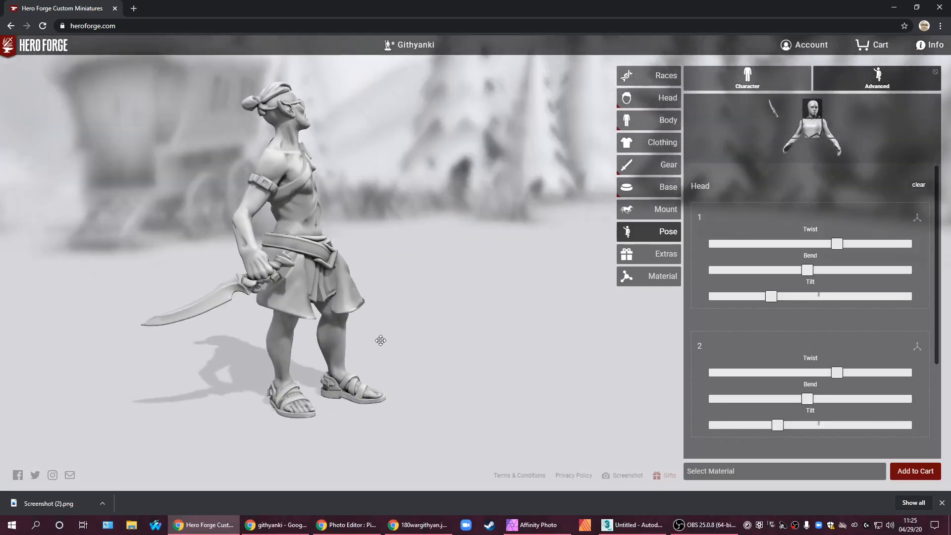
{"action": "scroll", "coordinate": [282, 345], "scroll_direction": "up", "scroll_amount": 2}
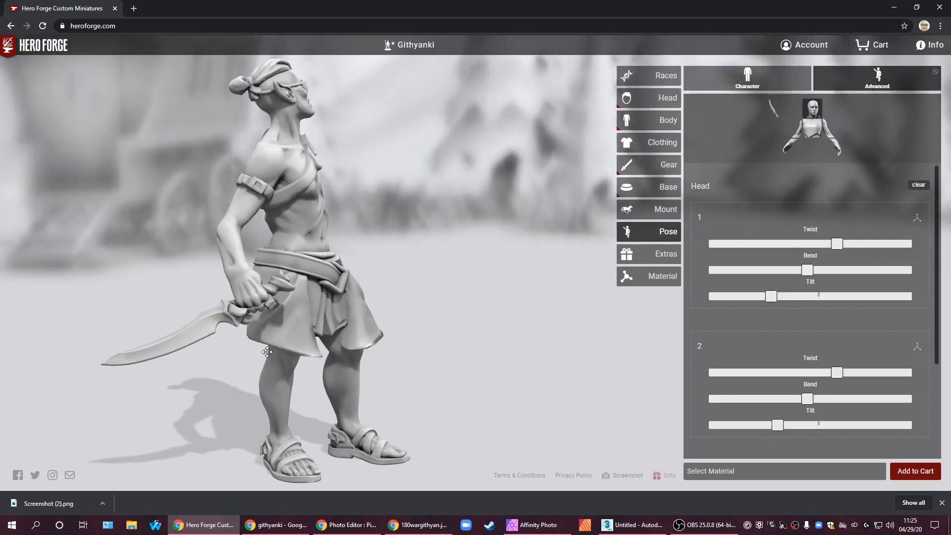
{"action": "left_click_drag", "start_coordinate": [458, 342], "coordinate": [405, 364]}
{"action": "left_click_drag", "start_coordinate": [364, 301], "coordinate": [472, 326]}
{"action": "scroll", "coordinate": [336, 309], "scroll_direction": "up", "scroll_amount": 3}
{"action": "left_click_drag", "start_coordinate": [378, 323], "coordinate": [471, 308]}
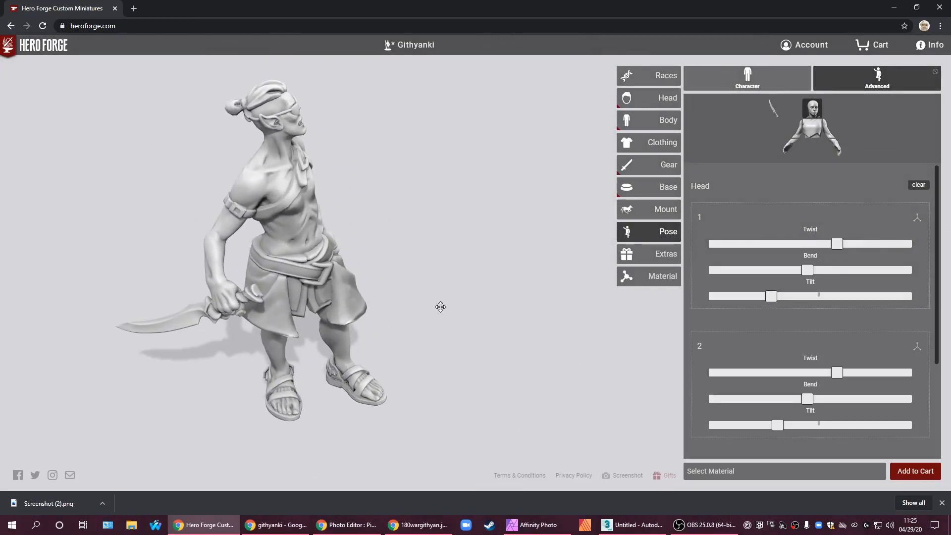
{"action": "left_click_drag", "start_coordinate": [436, 308], "coordinate": [473, 306]}
{"action": "left_click_drag", "start_coordinate": [349, 306], "coordinate": [330, 315]}
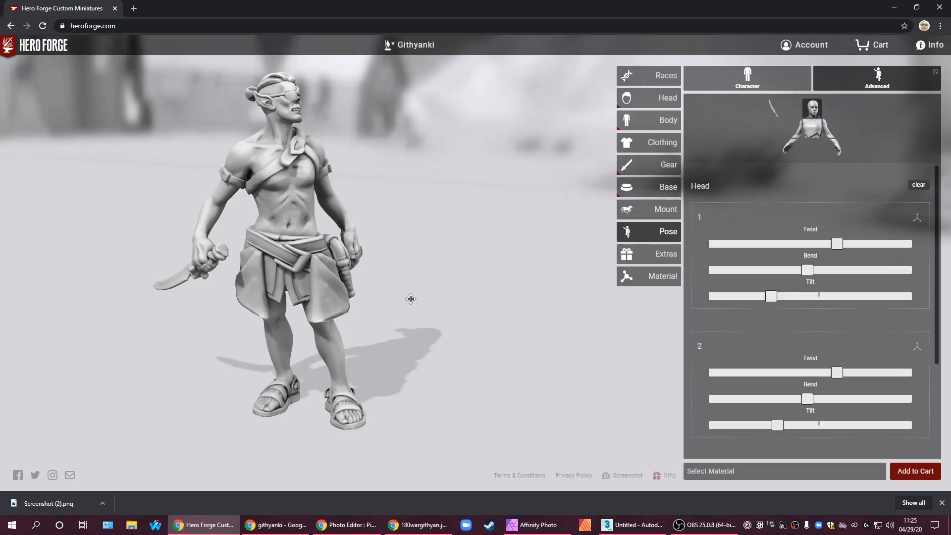
{"action": "scroll", "coordinate": [410, 299], "scroll_direction": "down", "scroll_amount": 2}
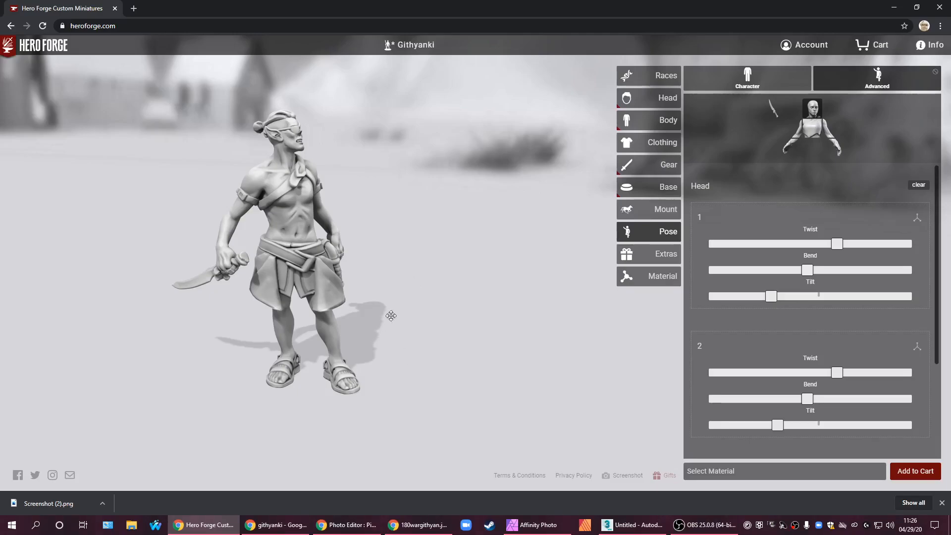
- Examine the Githyanki miniature's face, chest straps, armbands and belt gear up close, finishing with a raised view of the whole figure
{"action": "left_click_drag", "start_coordinate": [348, 299], "coordinate": [174, 327]}
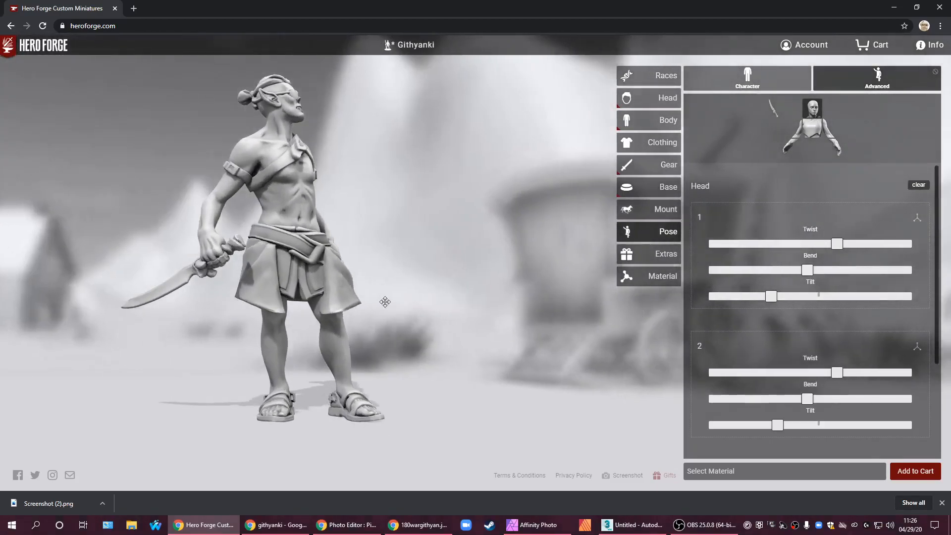
{"action": "left_click_drag", "start_coordinate": [384, 302], "coordinate": [261, 278]}
{"action": "left_click_drag", "start_coordinate": [362, 249], "coordinate": [325, 187]}
{"action": "left_click_drag", "start_coordinate": [404, 254], "coordinate": [468, 216]}
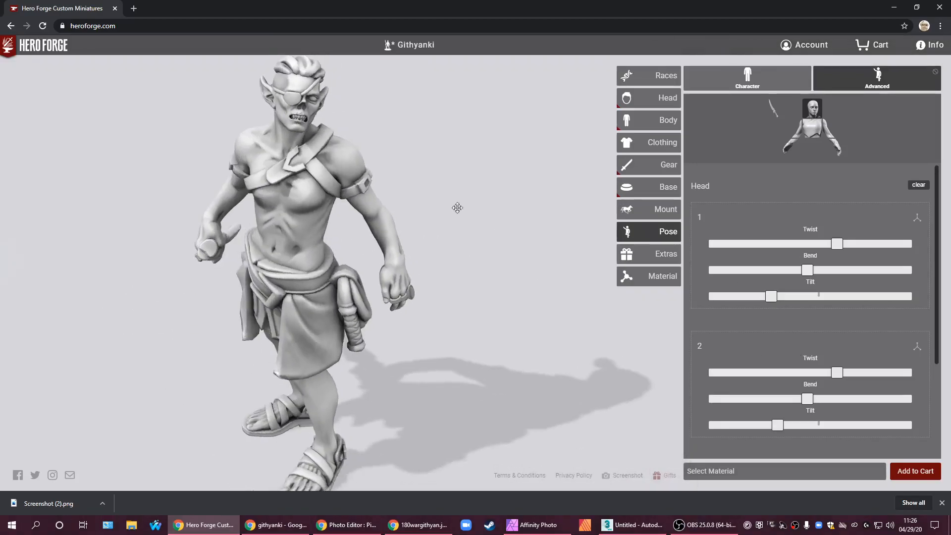
{"action": "left_click_drag", "start_coordinate": [344, 71], "coordinate": [396, 138]}
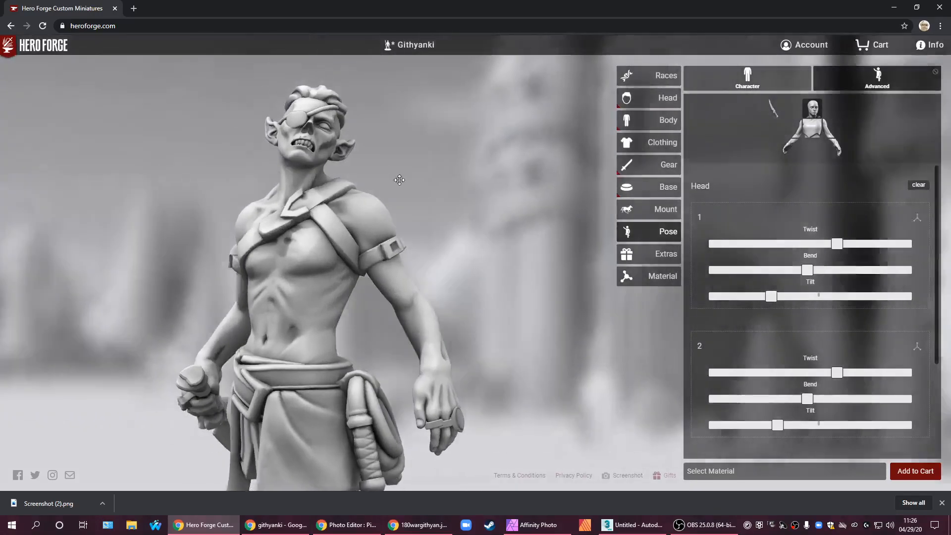
{"action": "left_click_drag", "start_coordinate": [399, 180], "coordinate": [386, 202]}
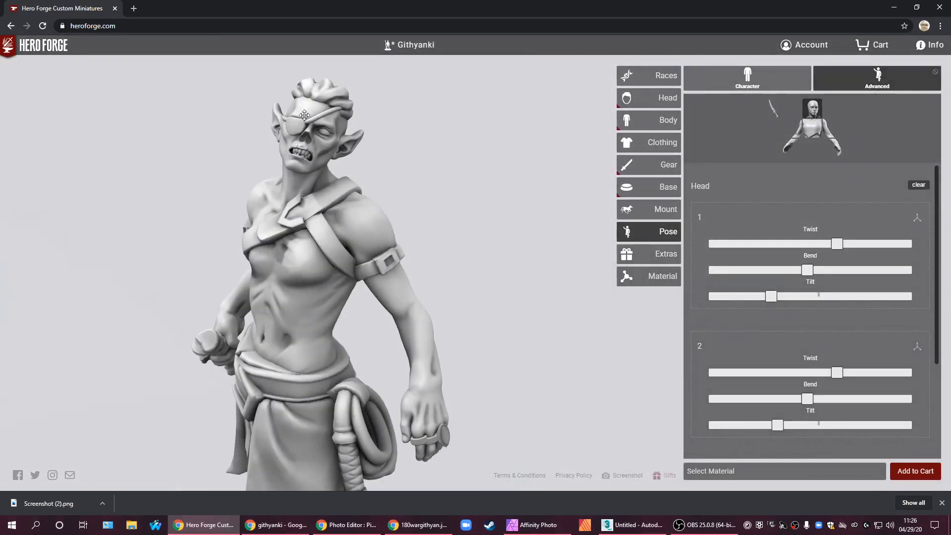
{"action": "left_click_drag", "start_coordinate": [342, 319], "coordinate": [378, 325]}
{"action": "scroll", "coordinate": [345, 268], "scroll_direction": "down", "scroll_amount": 5}
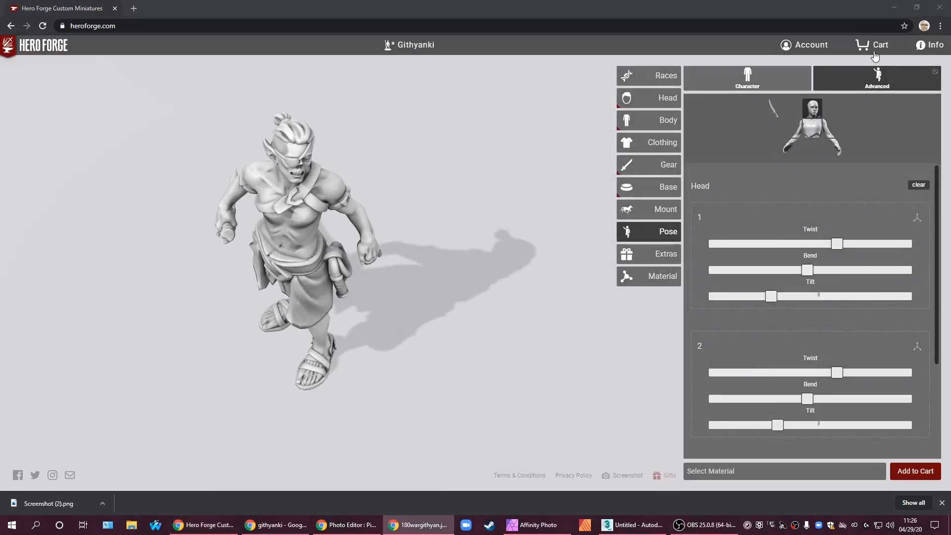
- View the 180wargithyan.jpg reference artwork and move its window aside, clear of the working screen
{"action": "left_click_drag", "start_coordinate": [594, 1], "coordinate": [556, 20]}
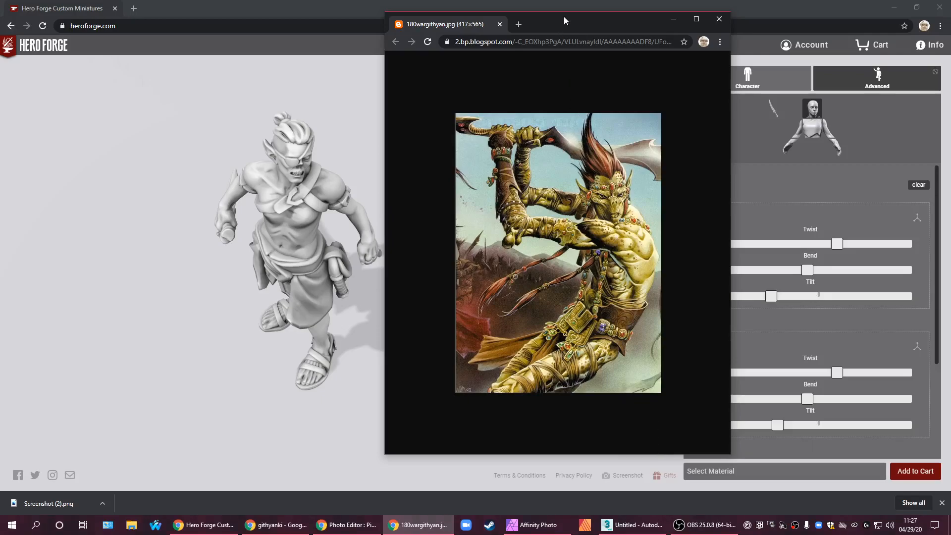
{"action": "left_click_drag", "start_coordinate": [563, 17], "coordinate": [950, 94]}
- Switch to Screenshot (2).png in Affinity Photo, flood-select the transparent background, and invert the selection to capture the Githyanki figure
{"action": "left_click", "coordinate": [545, 528]}
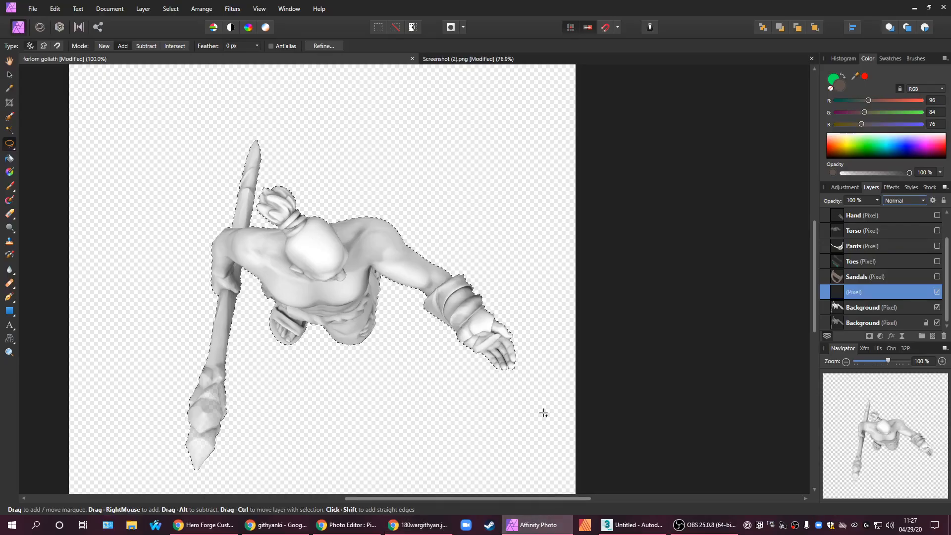
{"action": "left_click", "coordinate": [468, 59]}
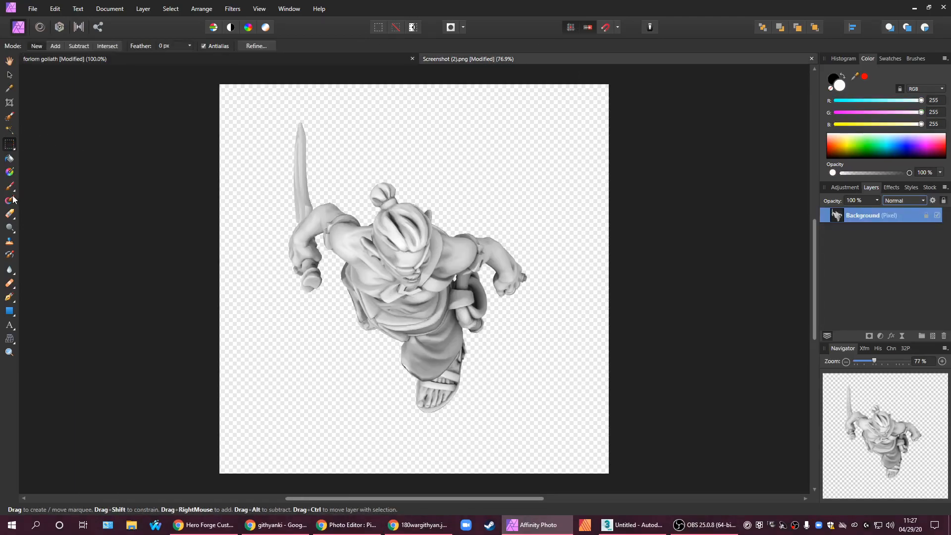
{"action": "left_click", "coordinate": [8, 129]}
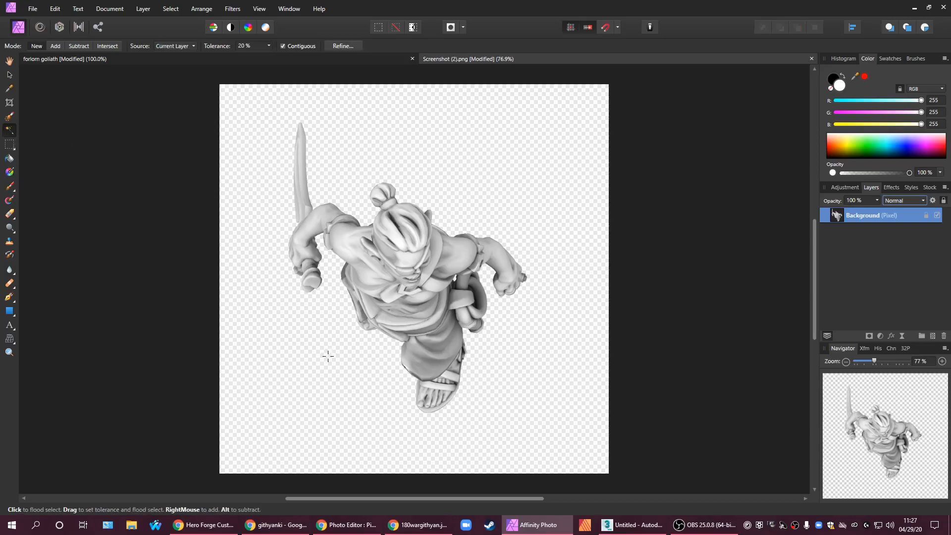
{"action": "left_click", "coordinate": [328, 365]}
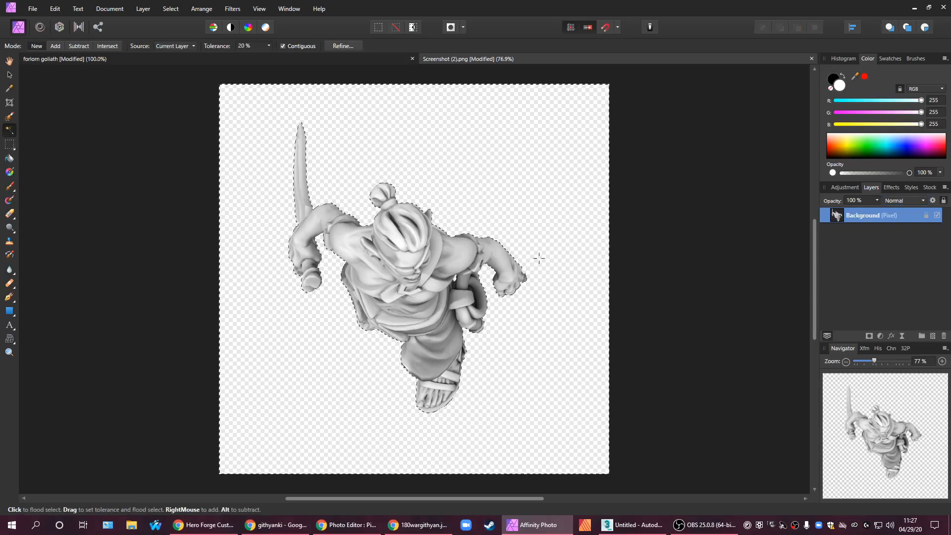
{"action": "left_click", "coordinate": [170, 8]}
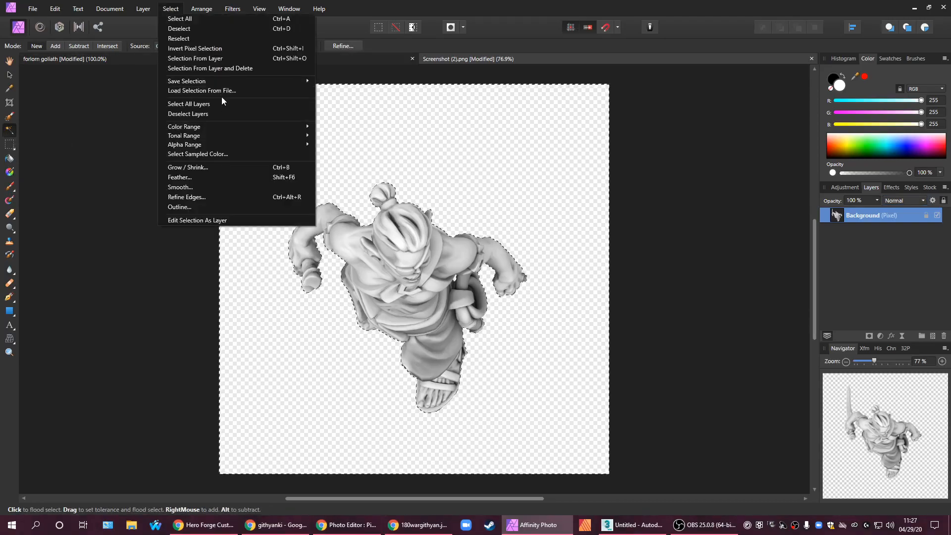
{"action": "left_click", "coordinate": [198, 48]}
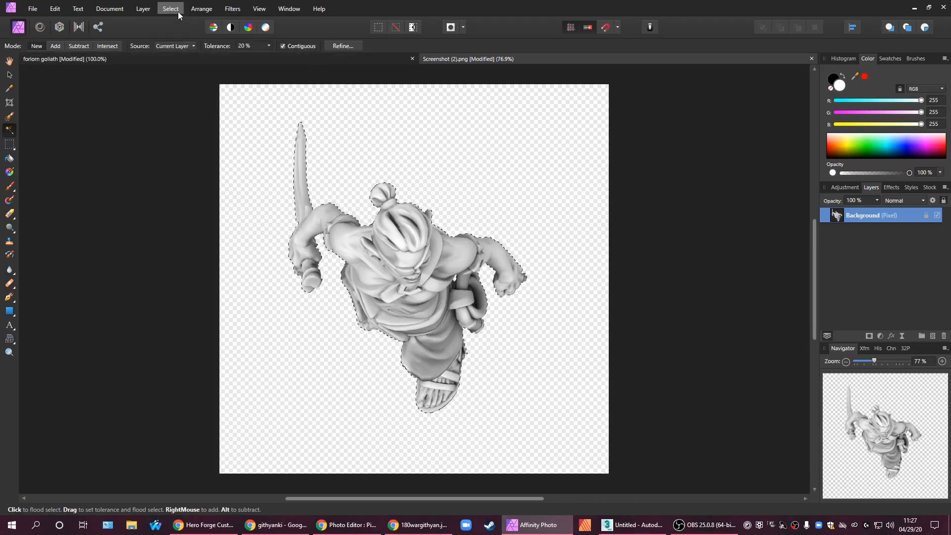
- Add a new pixel layer above the Githyanki's Background layer and set its blend mode to Multiply
{"action": "left_click", "coordinate": [143, 9]}
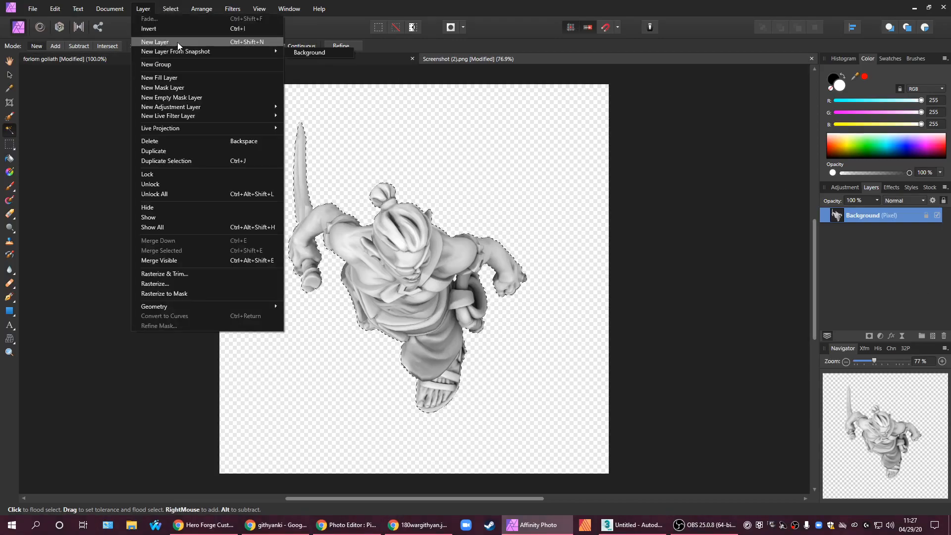
{"action": "left_click", "coordinate": [176, 42]}
{"action": "left_click", "coordinate": [898, 200]}
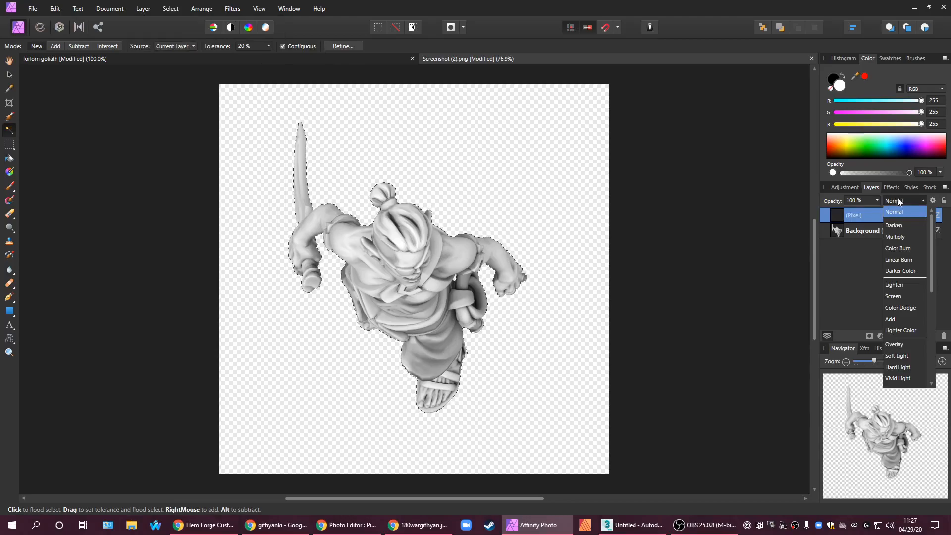
{"action": "left_click", "coordinate": [897, 236]}
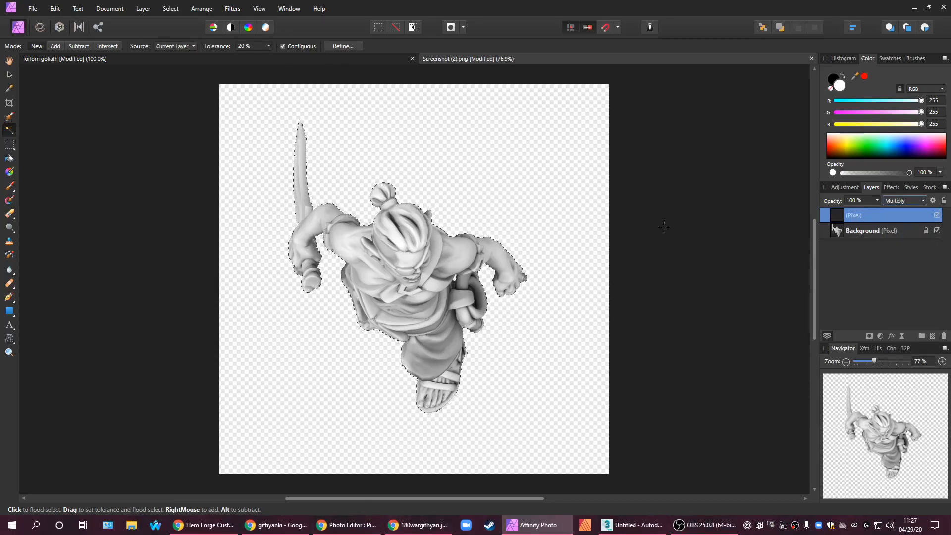
- Try a black Paint Brush stroke over the Githyanki's lower leg and foot on the Multiply layer, and undo it
{"action": "right_click", "coordinate": [10, 187]}
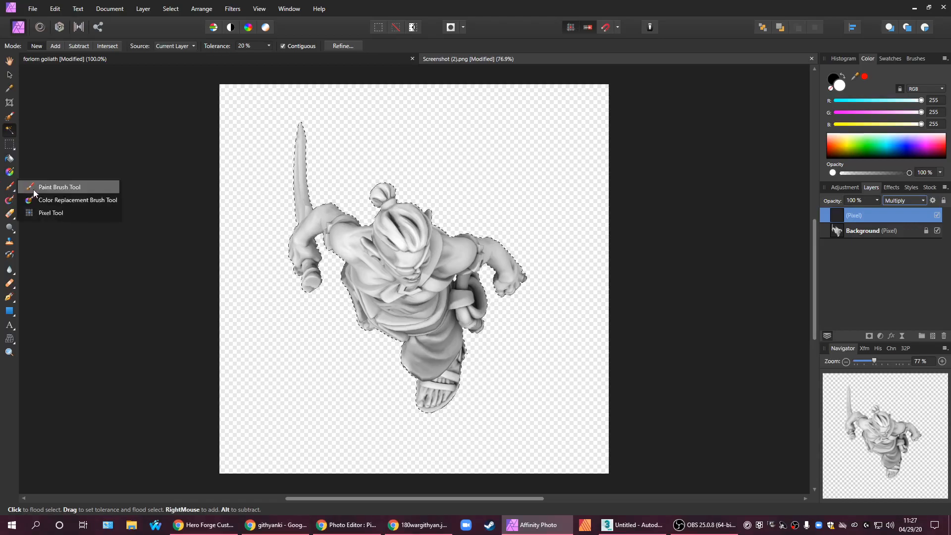
{"action": "left_click", "coordinate": [33, 188]}
{"action": "mouse_move", "coordinate": [411, 362]}
{"action": "left_mouse_down"}
{"action": "mouse_move", "coordinate": [404, 382]}
{"action": "mouse_move", "coordinate": [495, 401]}
{"action": "left_mouse_up"}
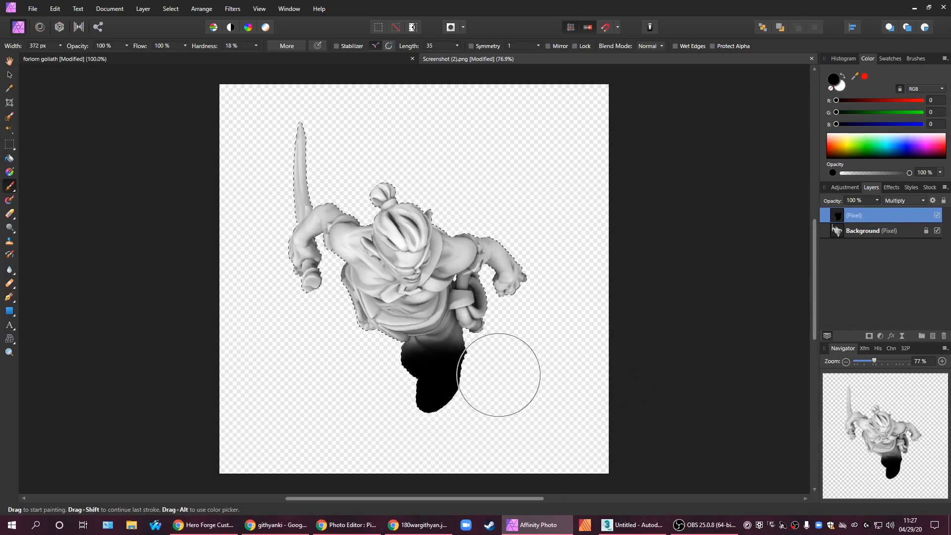
{"action": "key", "text": "ctrl+z"}
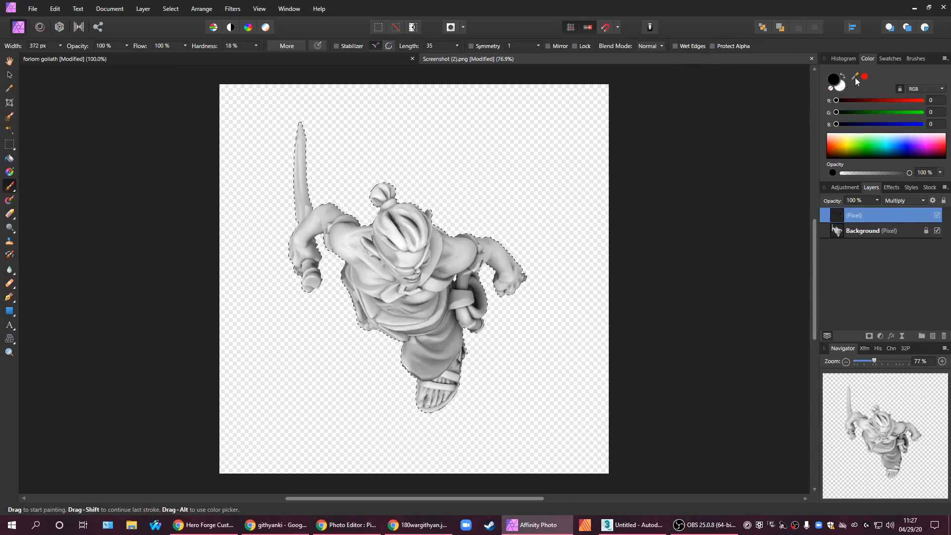
- Try red brush strokes over the foot and across the whole selected Githyanki on the Multiply layer, undoing each one
{"action": "left_click", "coordinate": [865, 77]}
{"action": "mouse_move", "coordinate": [426, 391]}
{"action": "left_mouse_down"}
{"action": "mouse_move", "coordinate": [397, 408]}
{"action": "mouse_move", "coordinate": [393, 378]}
{"action": "left_mouse_up"}
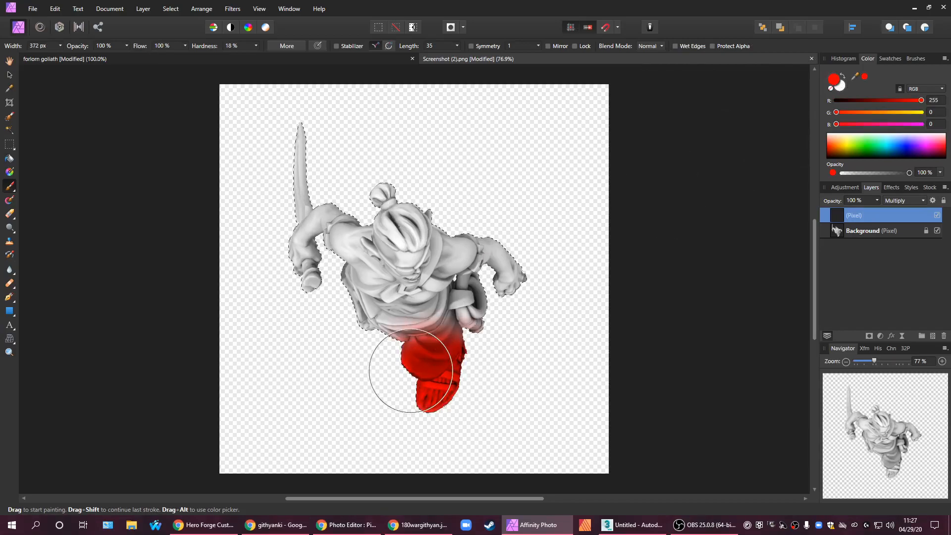
{"action": "key", "text": "ctrl+z"}
{"action": "left_click_drag", "start_coordinate": [468, 414], "coordinate": [429, 384]}
{"action": "key", "text": "ctrl+z"}
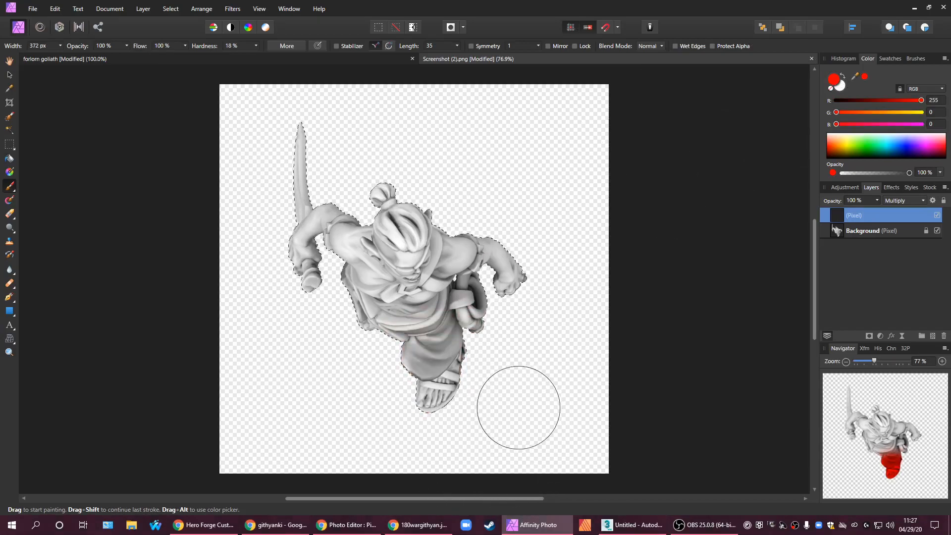
{"action": "mouse_move", "coordinate": [456, 429]}
{"action": "left_mouse_down"}
{"action": "mouse_move", "coordinate": [383, 379]}
{"action": "mouse_move", "coordinate": [429, 392]}
{"action": "left_mouse_up"}
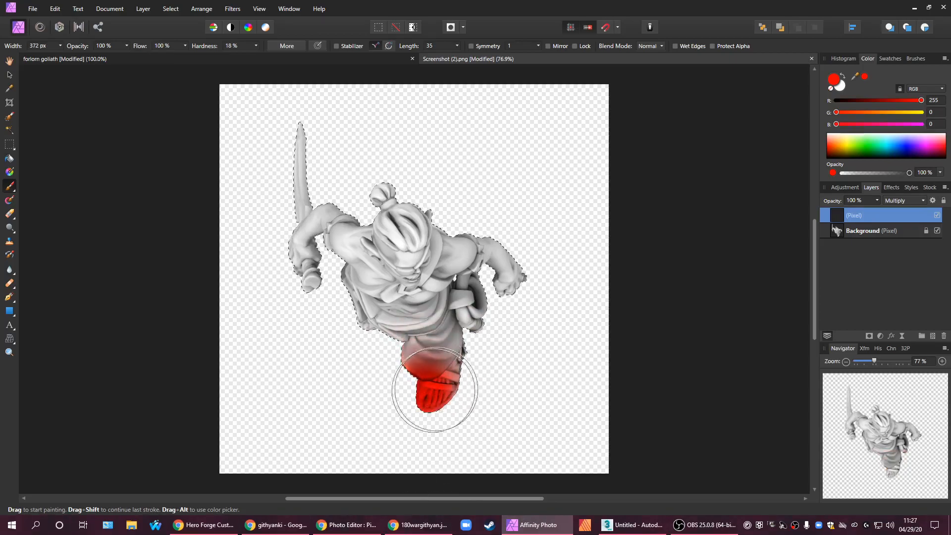
{"action": "key", "text": "ctrl+z"}
{"action": "mouse_move", "coordinate": [445, 435]}
{"action": "left_mouse_down"}
{"action": "mouse_move", "coordinate": [420, 368]}
{"action": "mouse_move", "coordinate": [403, 378]}
{"action": "left_mouse_up"}
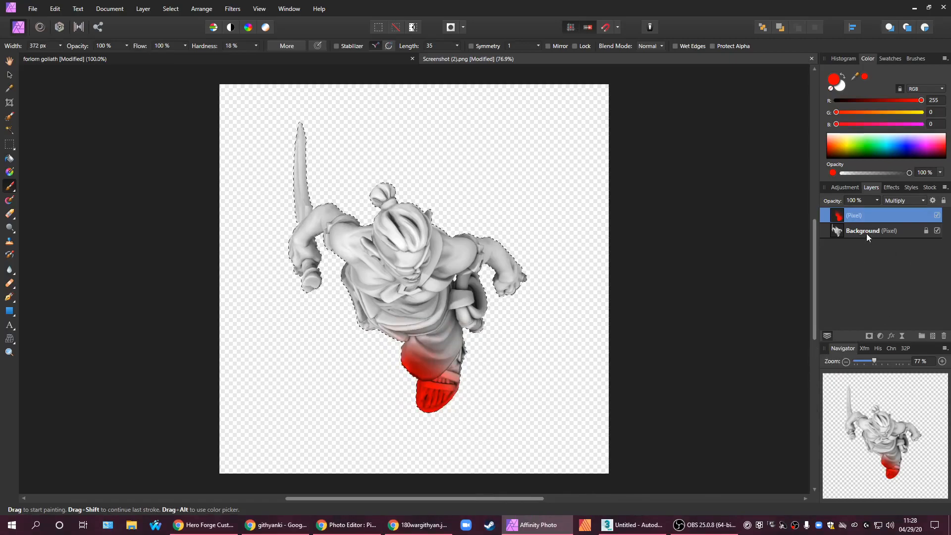
{"action": "key", "text": "ctrl+z"}
{"action": "mouse_move", "coordinate": [496, 408]}
{"action": "left_mouse_down"}
{"action": "mouse_move", "coordinate": [413, 402]}
{"action": "mouse_move", "coordinate": [411, 347]}
{"action": "left_mouse_up"}
{"action": "key", "text": "ctrl+z"}
{"action": "mouse_move", "coordinate": [496, 439]}
{"action": "left_mouse_down"}
{"action": "mouse_move", "coordinate": [421, 419]}
{"action": "mouse_move", "coordinate": [456, 340]}
{"action": "mouse_move", "coordinate": [228, 378]}
{"action": "left_mouse_up"}
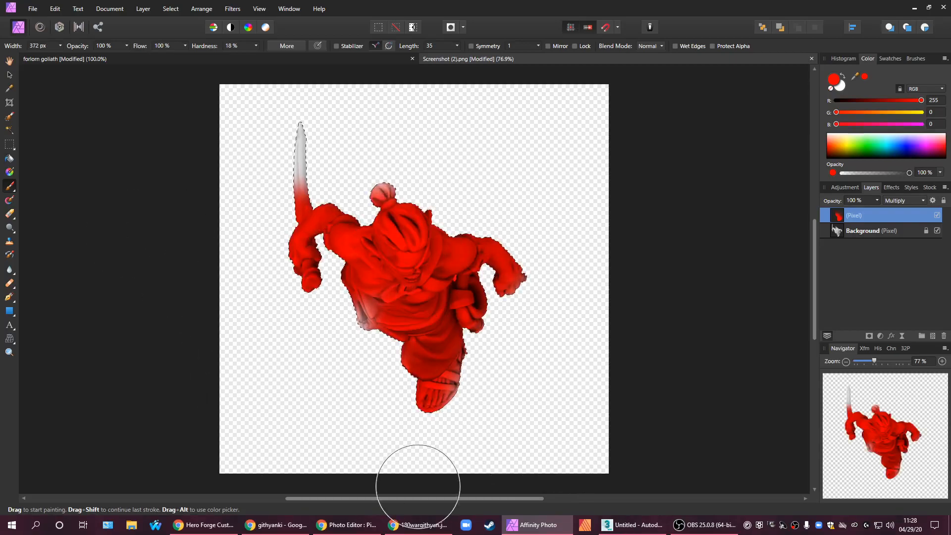
{"action": "key", "text": "ctrl+z"}
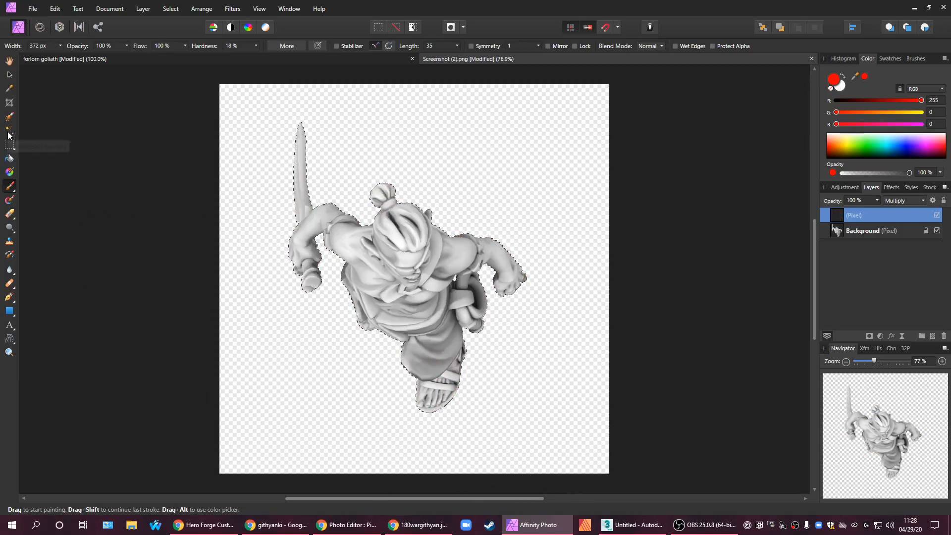
- Set the Freehand Selection Tool to magnetic and try tracing the Githyanki's sandalled foot, cancelling the trace
{"action": "left_click", "coordinate": [10, 145]}
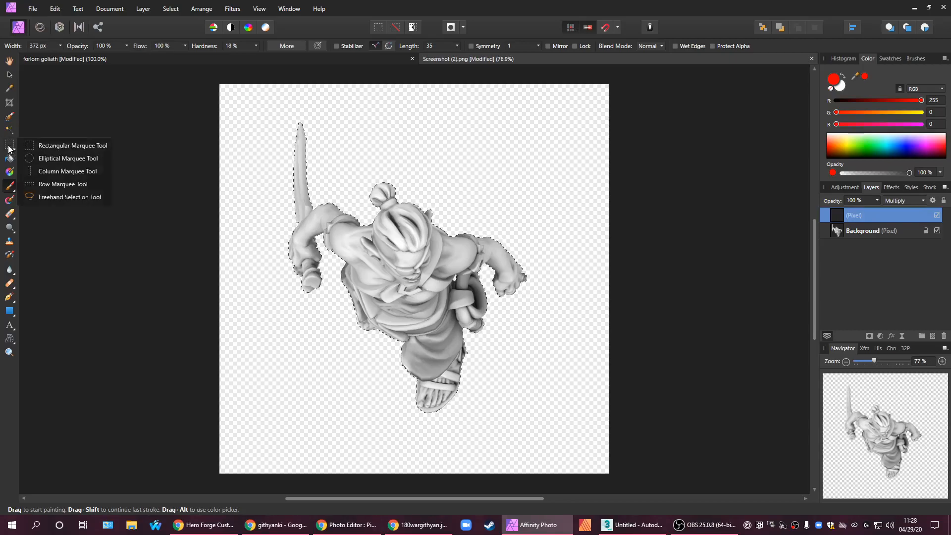
{"action": "left_click", "coordinate": [55, 198]}
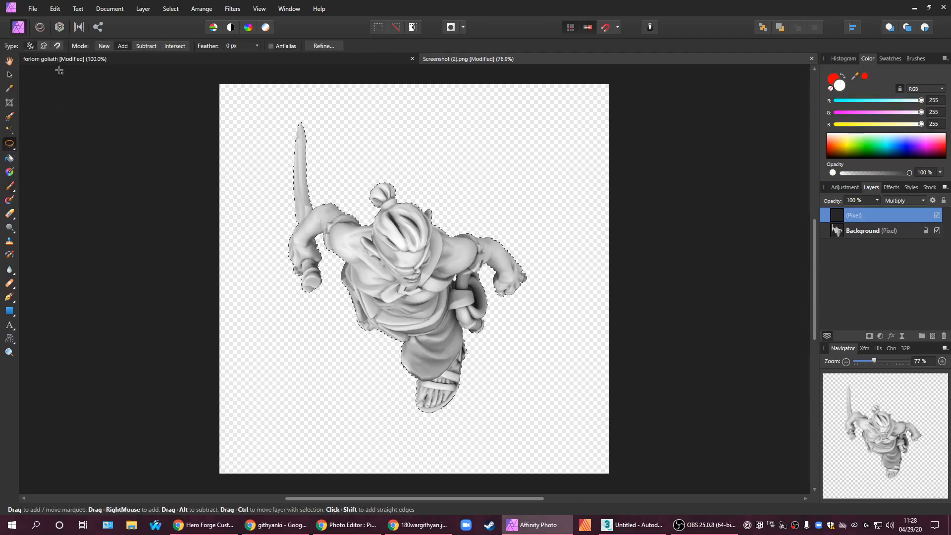
{"action": "left_click", "coordinate": [57, 47]}
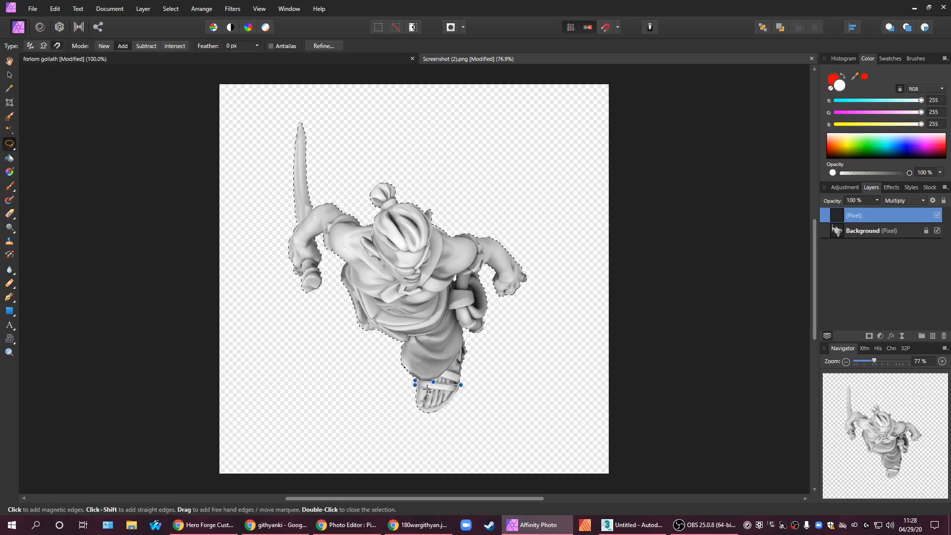
{"action": "key", "text": "Escape"}
- In the forlorn goliath document, show the Sandals, Toes, Pants, Torso, Hand, Hair and Staff layers, and return to Screenshot (2).png
{"action": "left_click", "coordinate": [163, 59]}
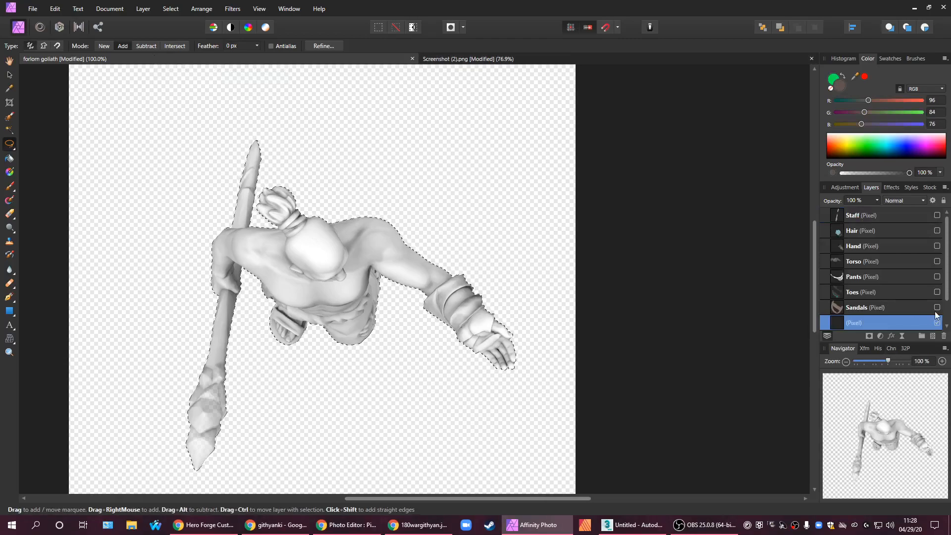
{"action": "left_click", "coordinate": [930, 309]}
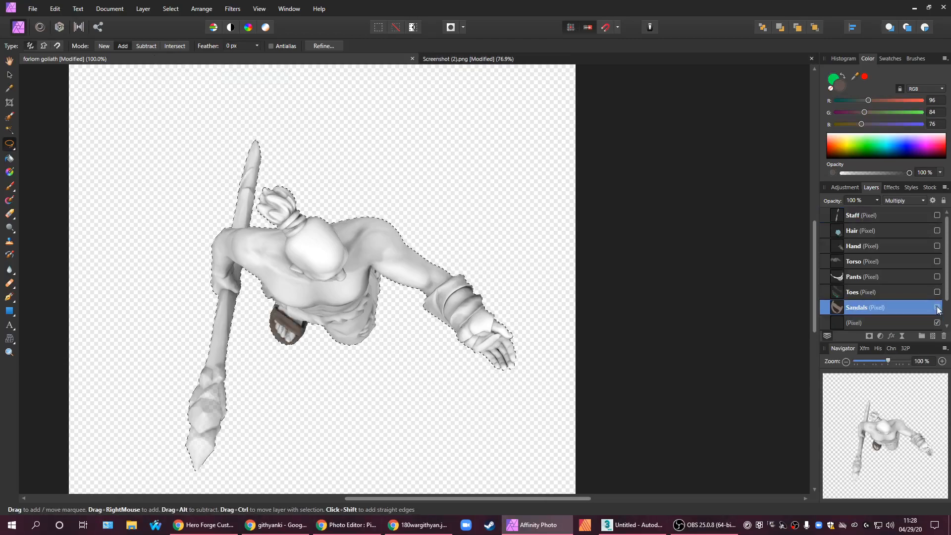
{"action": "left_click", "coordinate": [921, 296]}
{"action": "left_click", "coordinate": [937, 293]}
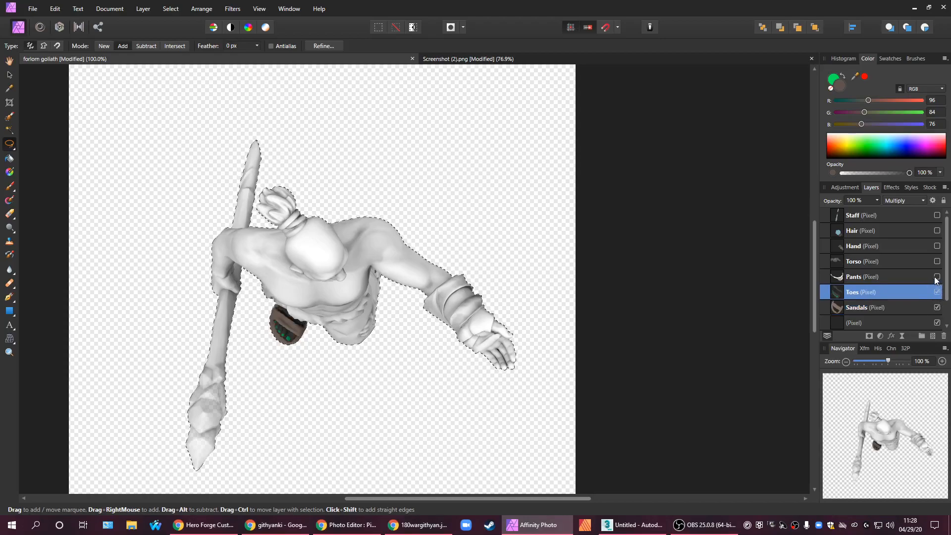
{"action": "left_click", "coordinate": [933, 277]}
{"action": "left_click", "coordinate": [936, 277]}
{"action": "left_click", "coordinate": [934, 262]}
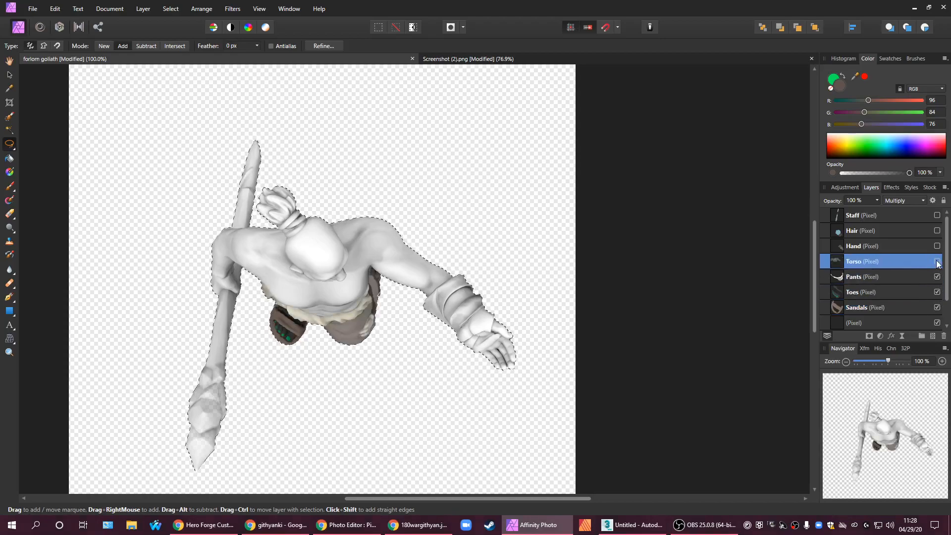
{"action": "left_click", "coordinate": [936, 262]}
{"action": "left_click", "coordinate": [933, 247]}
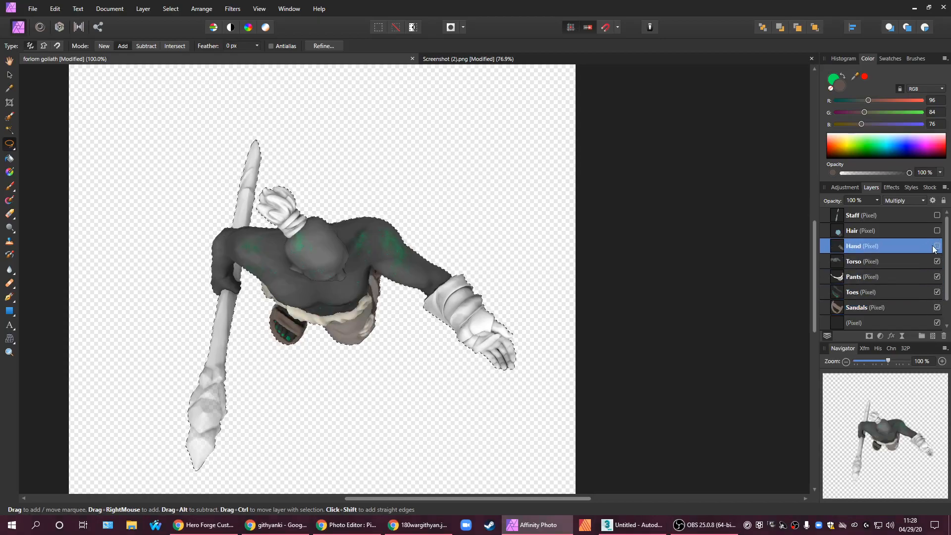
{"action": "left_click", "coordinate": [901, 225]}
{"action": "left_click", "coordinate": [936, 230]}
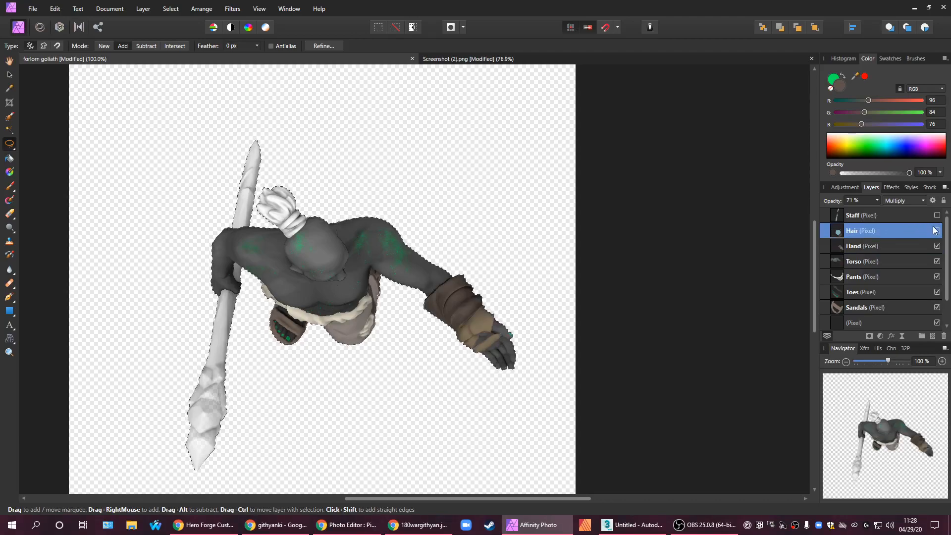
{"action": "left_click", "coordinate": [925, 215]}
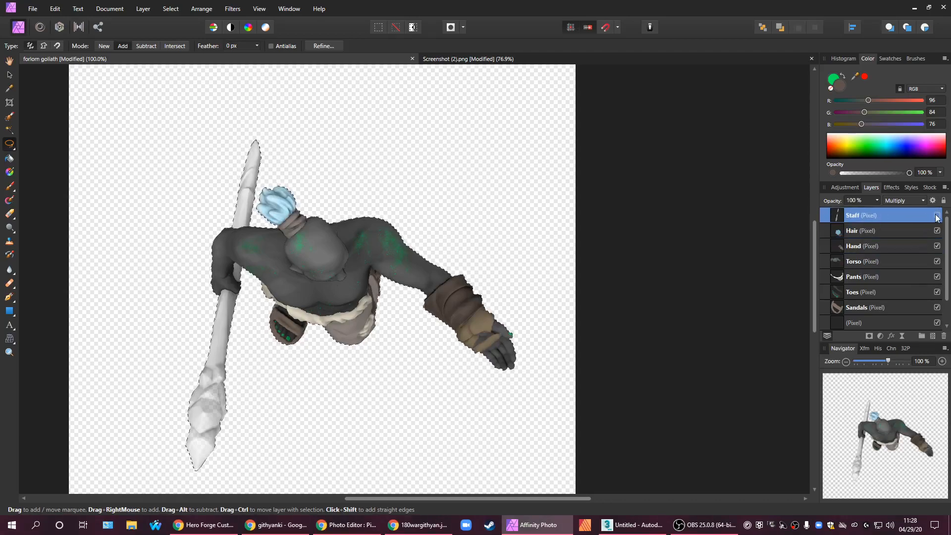
{"action": "left_click", "coordinate": [937, 215]}
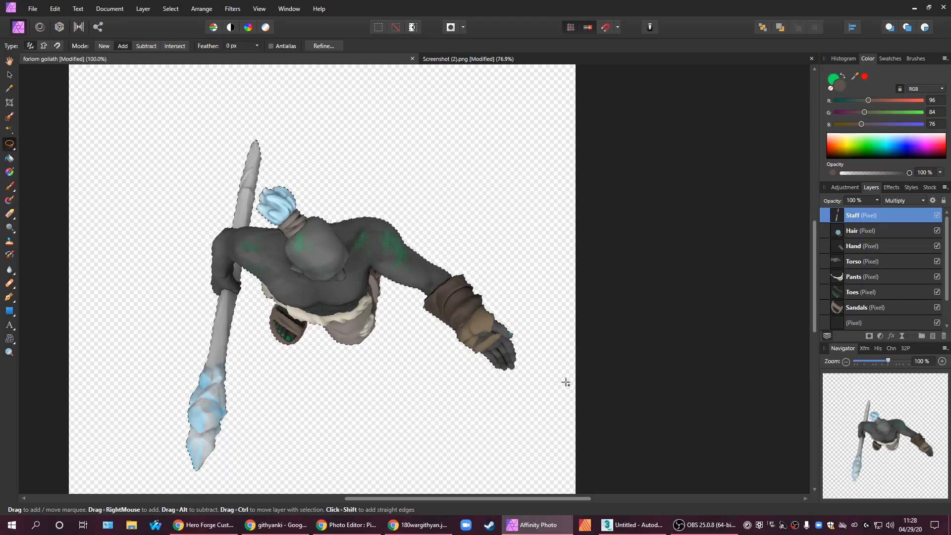
{"action": "left_click", "coordinate": [468, 61]}
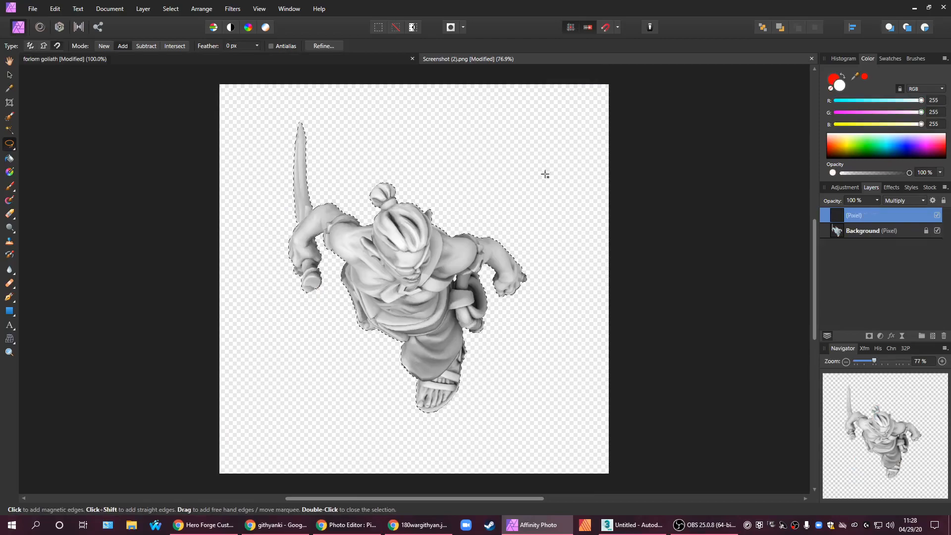